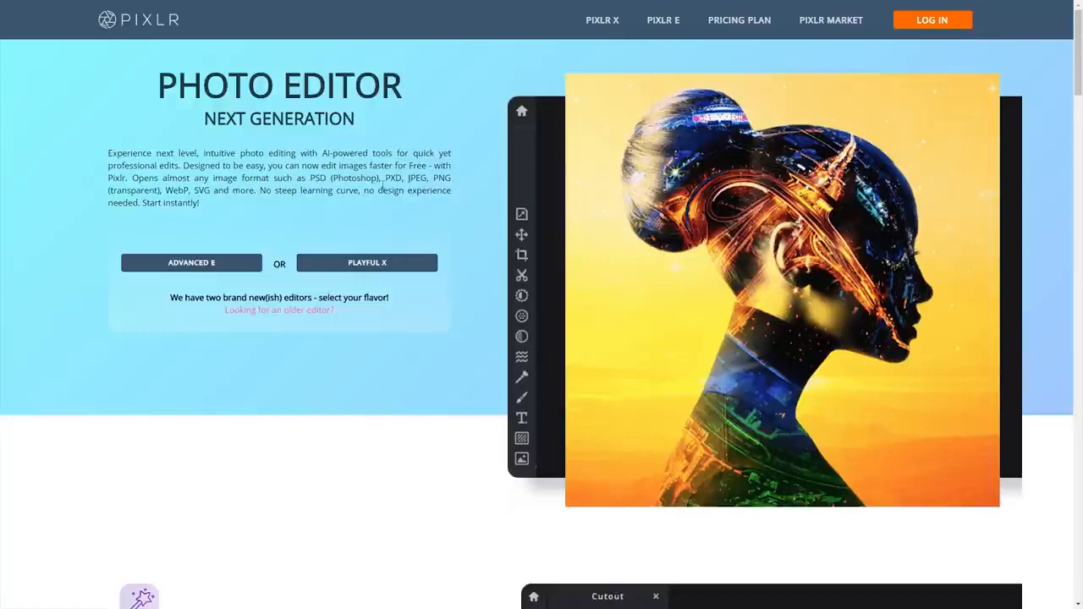
- Open the Pixlr X editor and remove the untitled document from its history
mouse_move(332, 178)
mouse_down()
mouse_move(378, 178)
mouse_move(332, 178)
mouse_up()
click(378, 178)
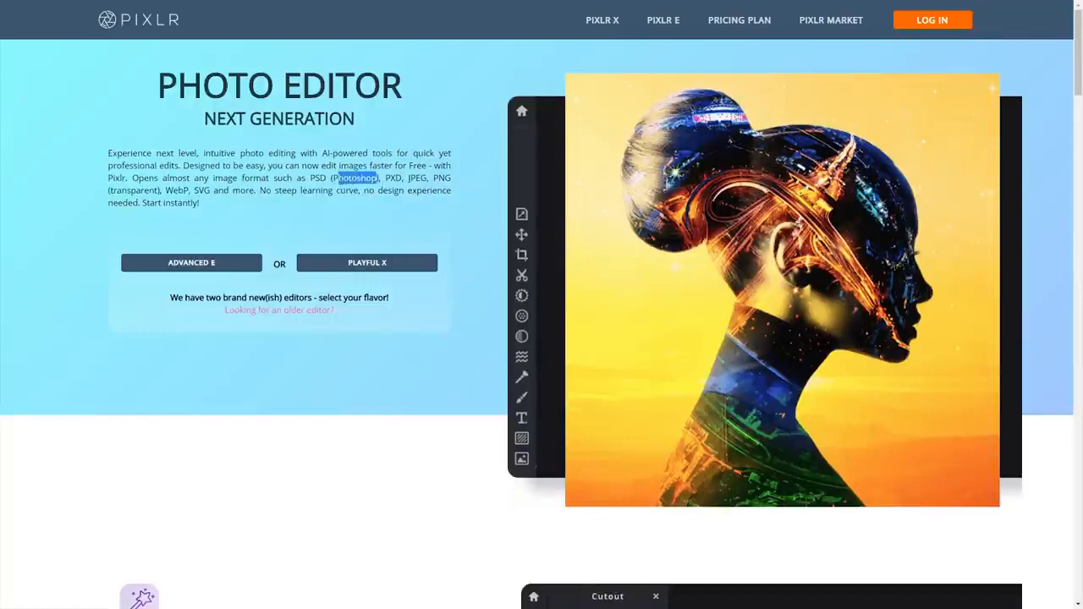
click(339, 178)
click(369, 265)
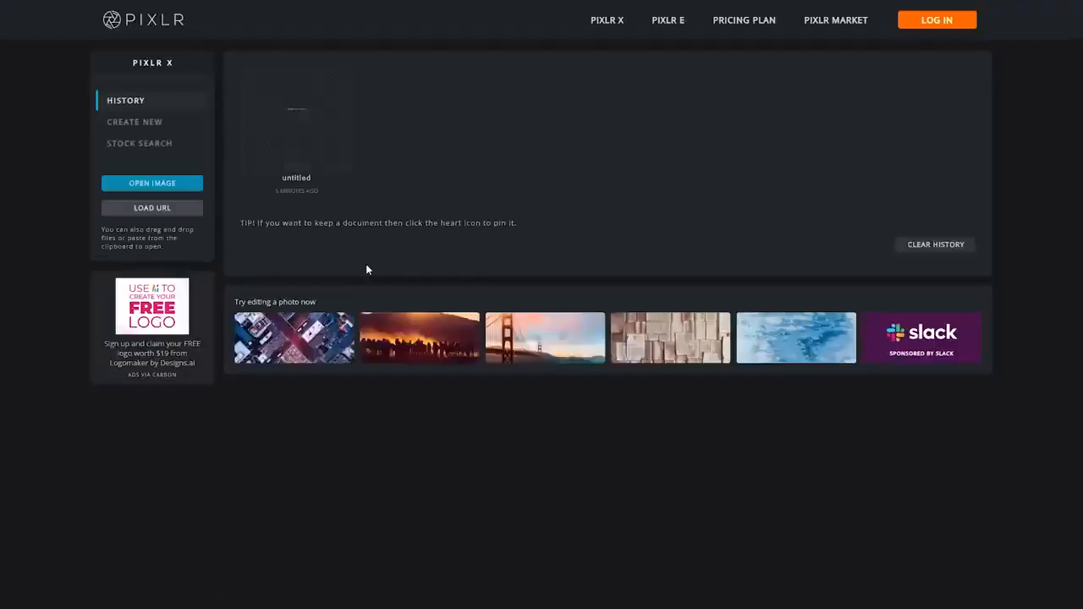
mouse_move(326, 133)
click(342, 79)
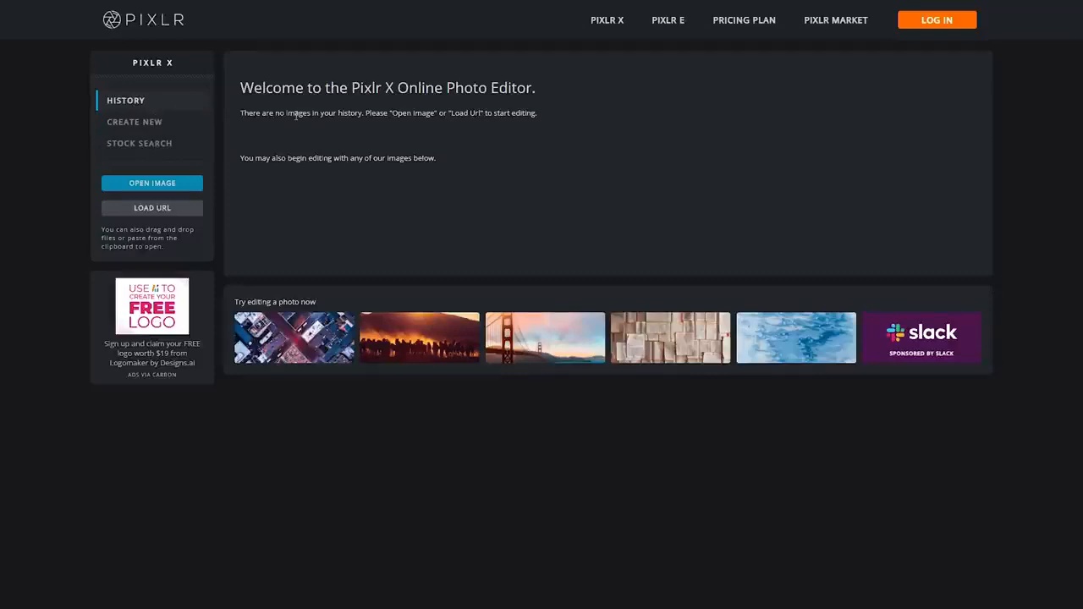
- Create a new blank document with the Web 720p preset, 1280x720
click(153, 123)
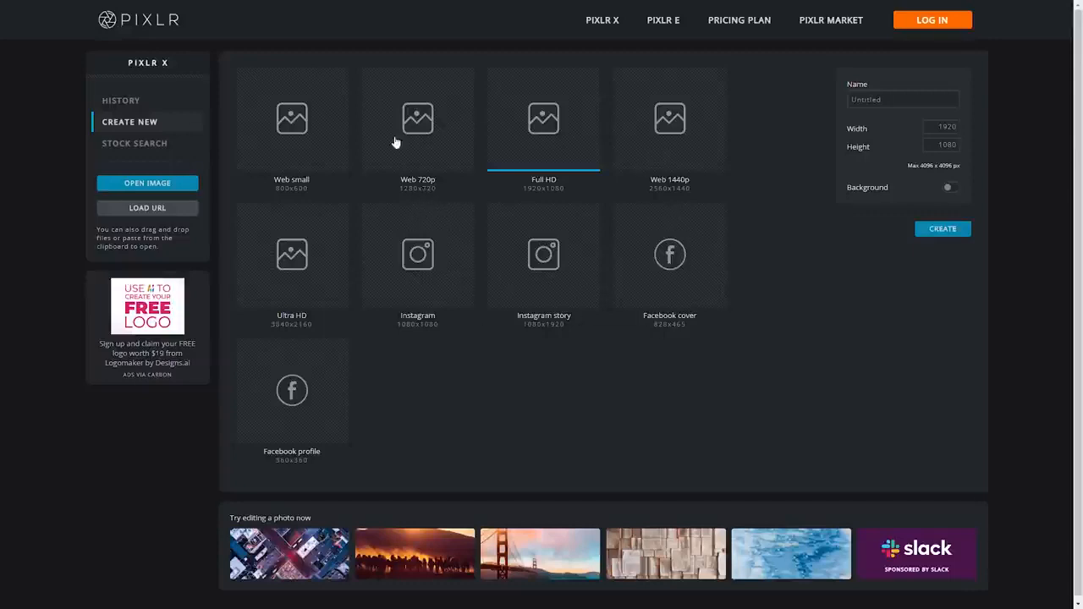
click(428, 134)
click(941, 230)
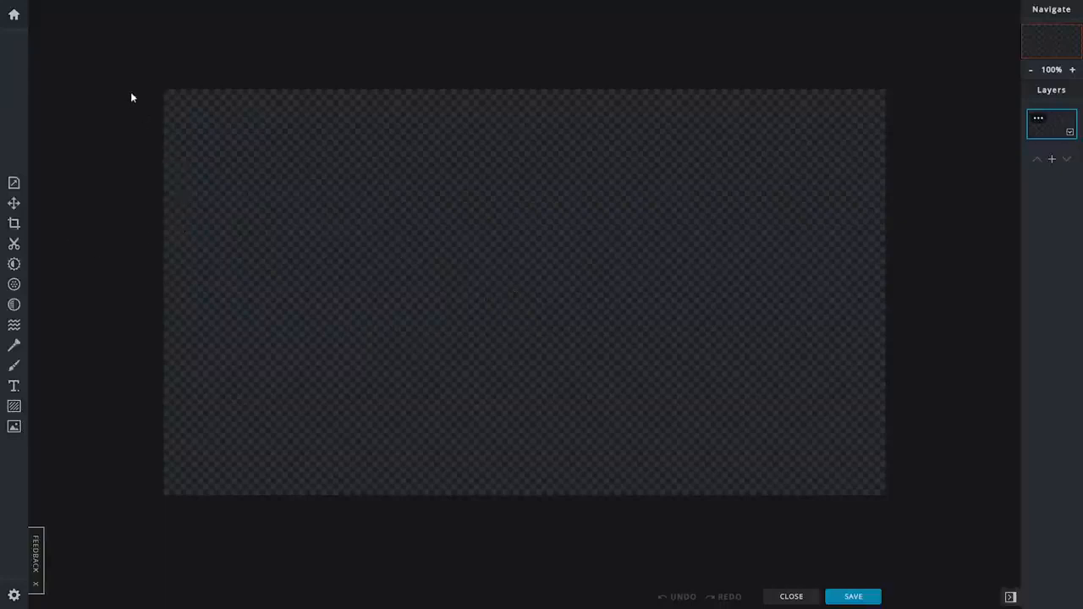
- Search the stock images for "fortnite" and return to the document without adding one
click(14, 429)
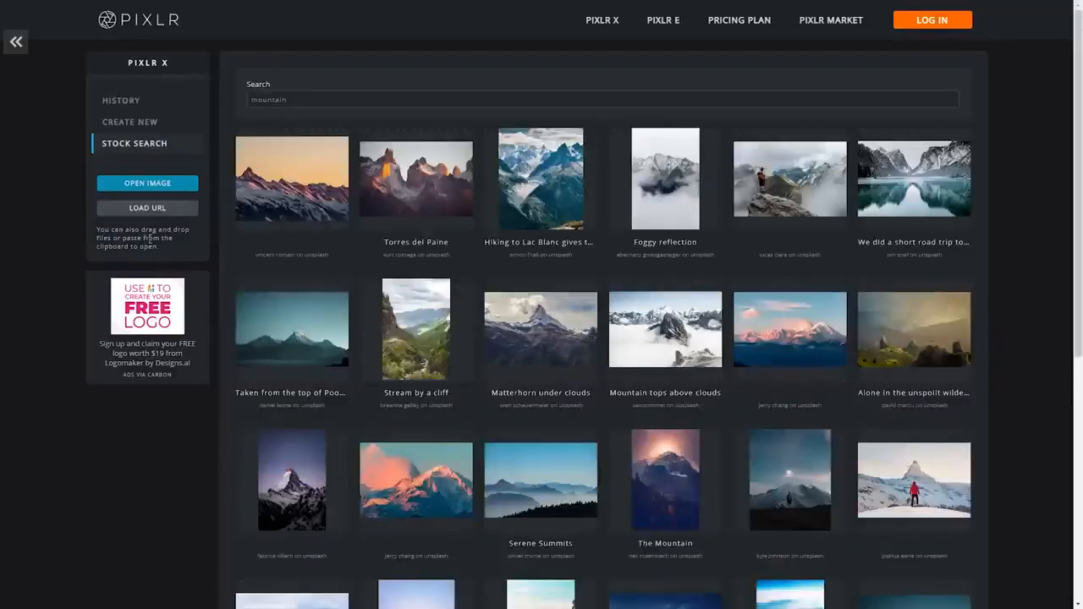
click(300, 99)
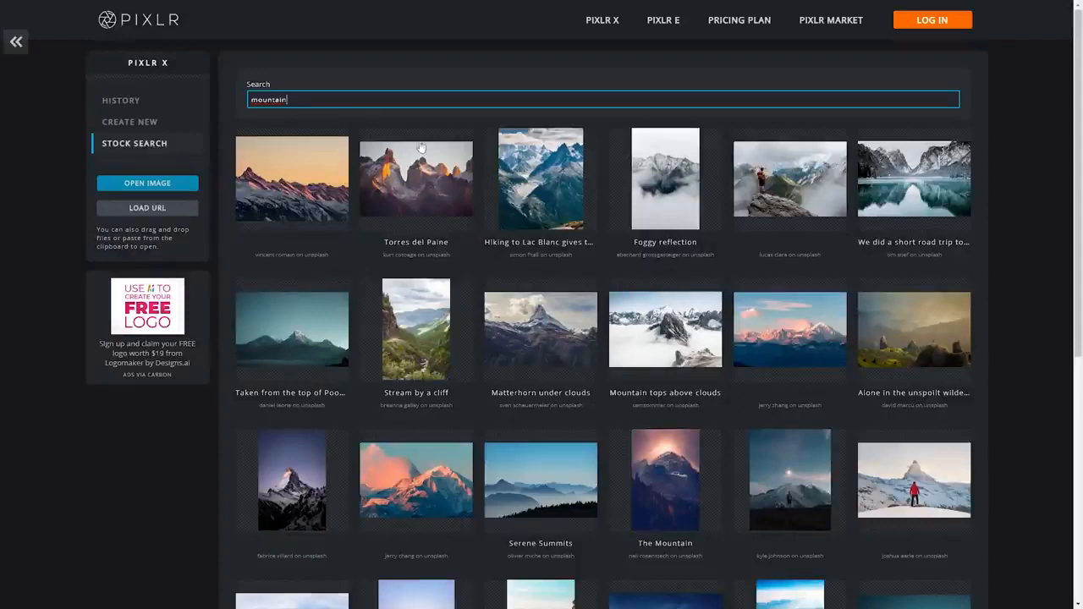
double_click(251, 99)
text(fortnite)
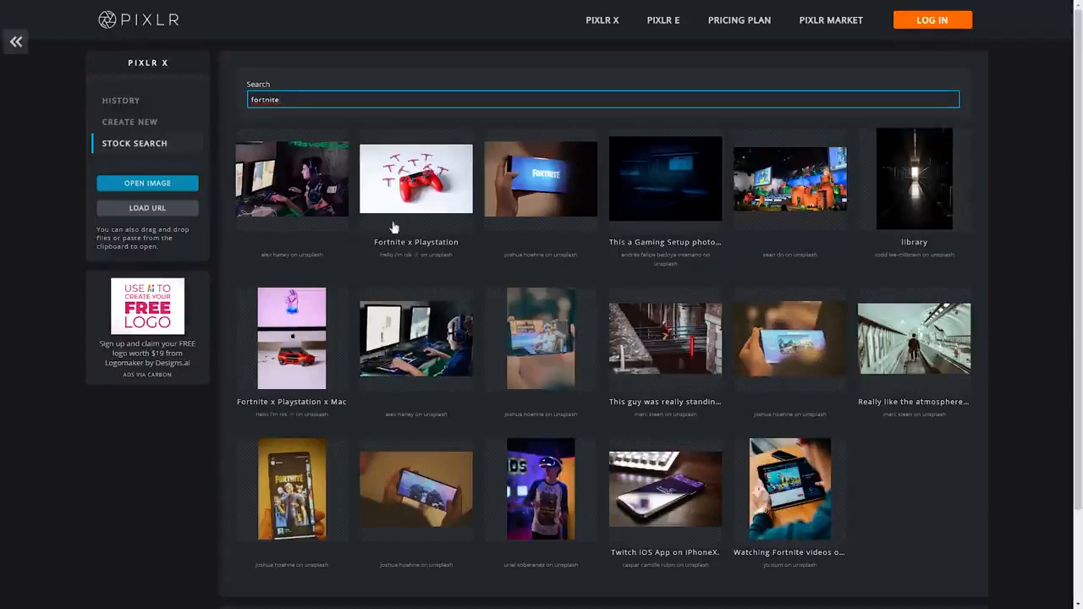
click(18, 41)
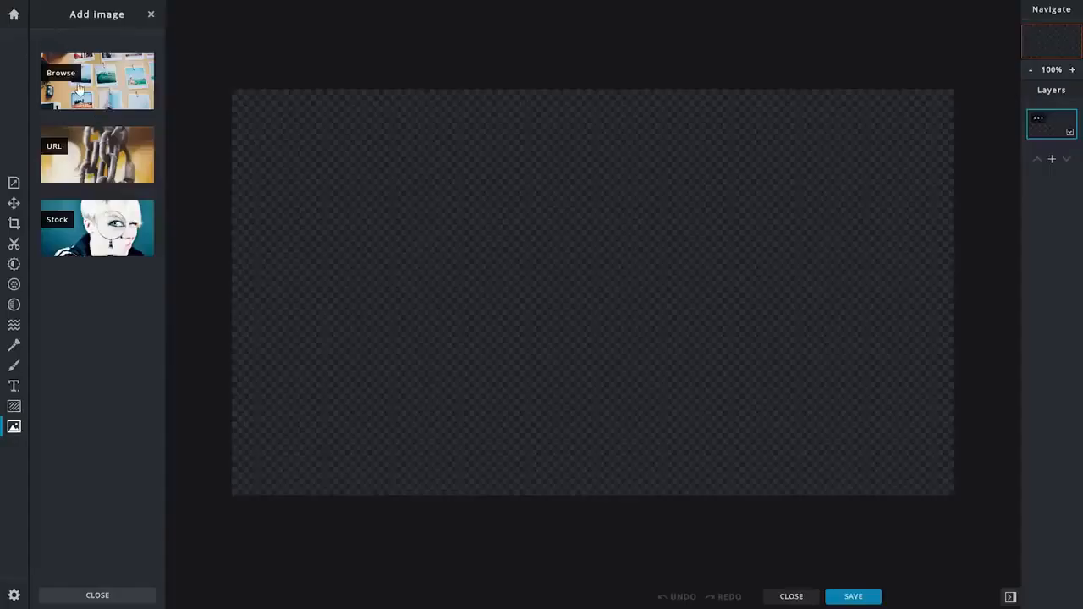
- View the option for loading an image from a URL and dismiss it
click(97, 148)
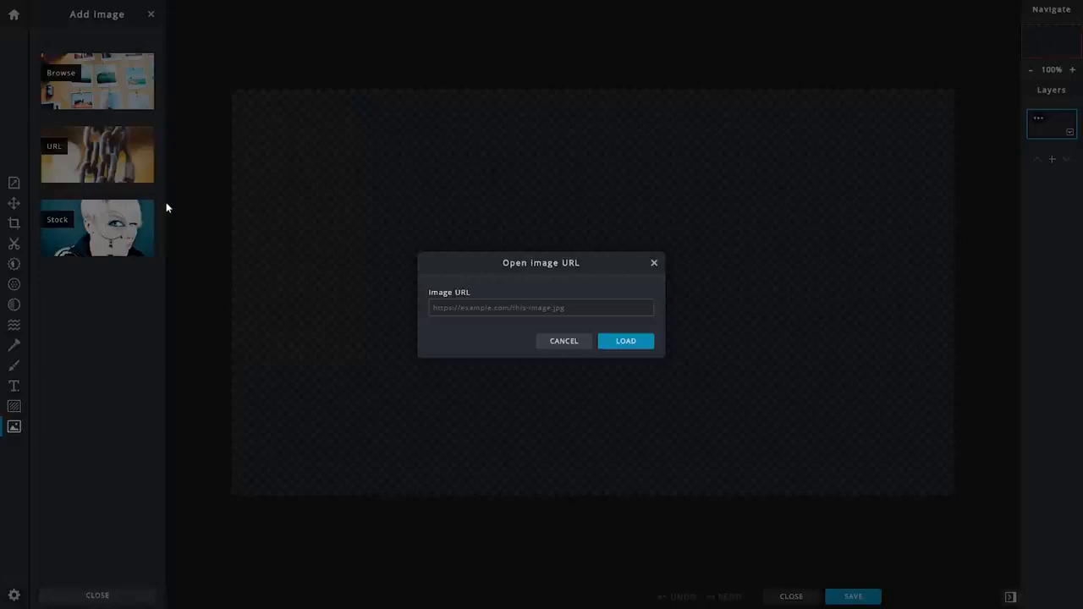
click(444, 304)
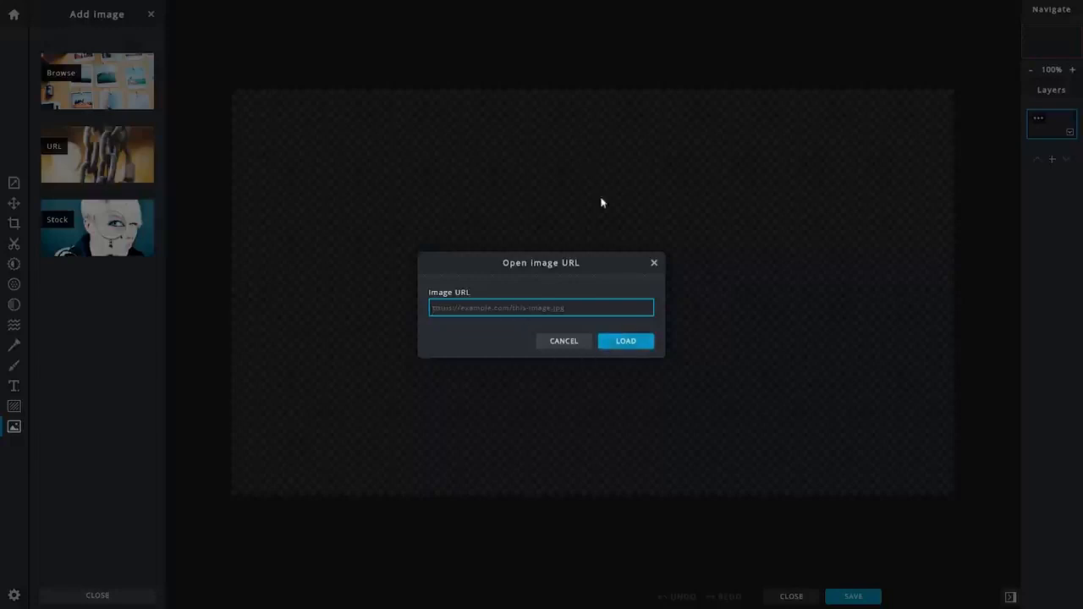
click(653, 263)
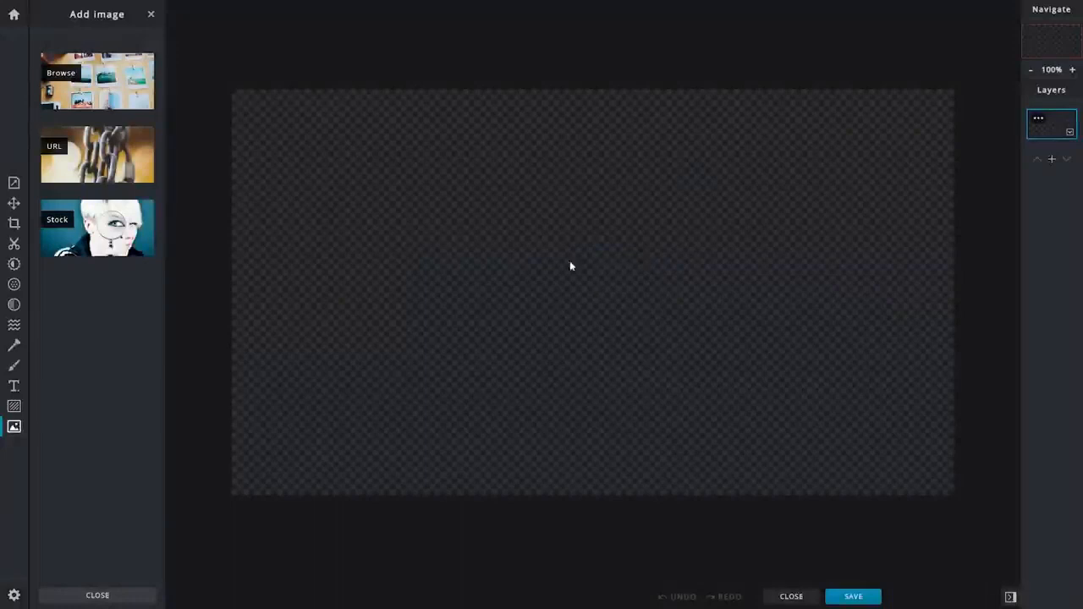
- Import the blue grunge background image from the computer and add it as a layer in the current document
click(87, 93)
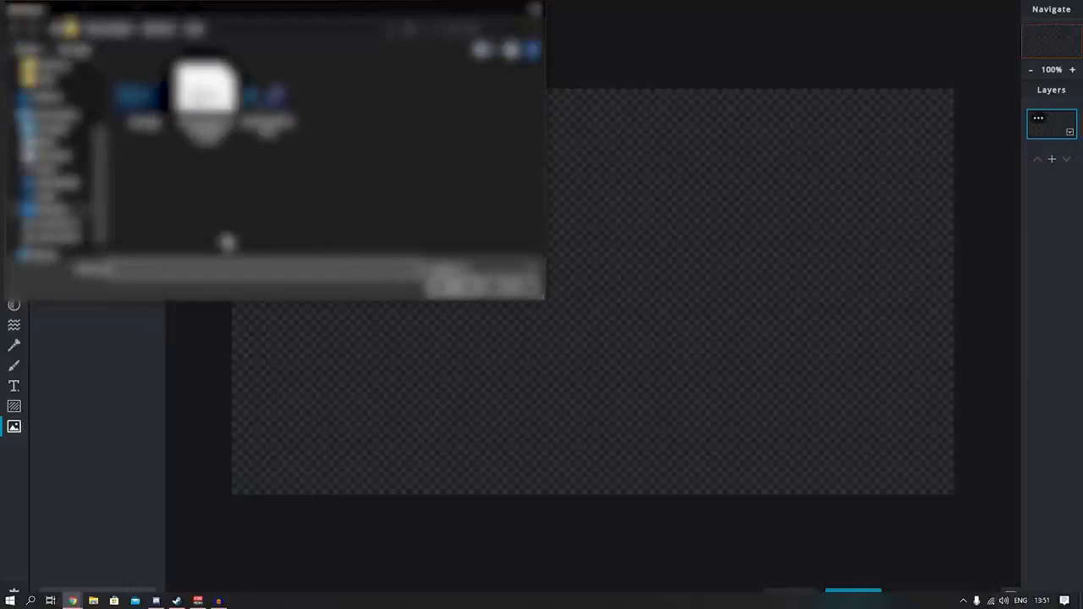
click(150, 131)
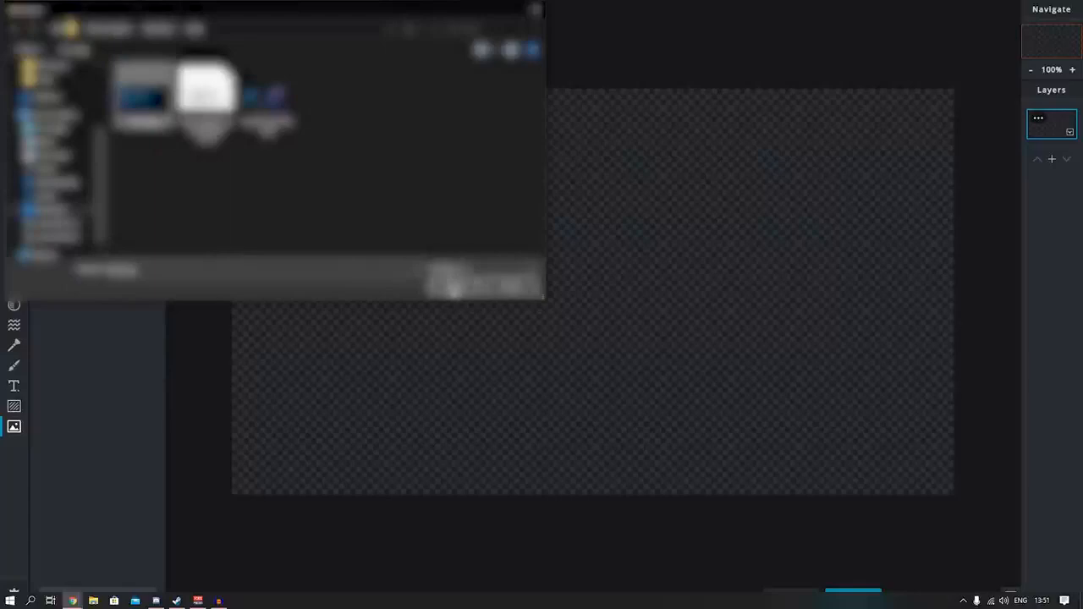
click(454, 287)
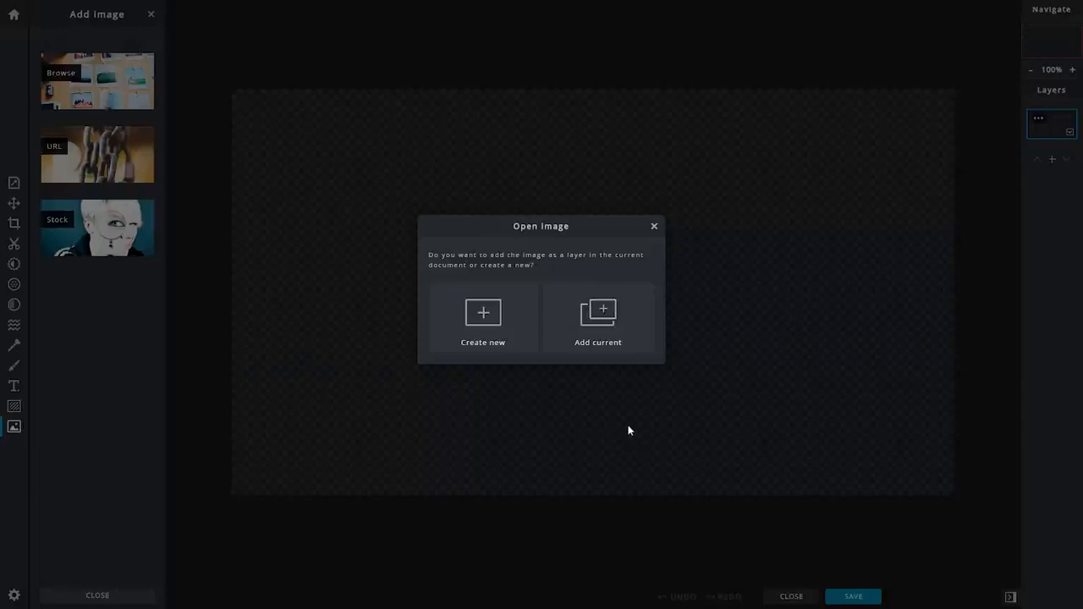
click(606, 329)
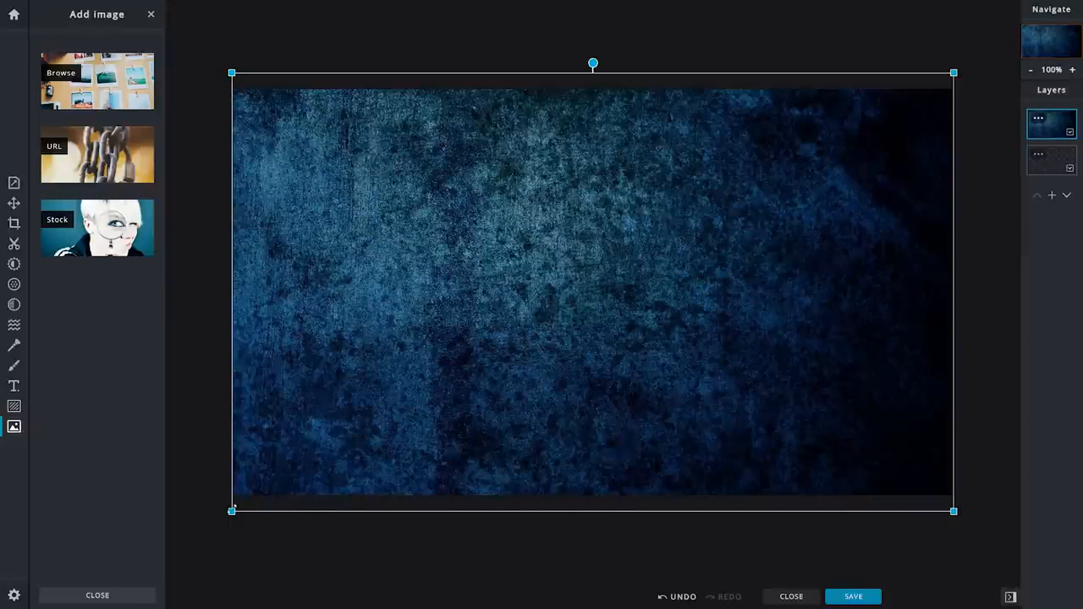
click(191, 428)
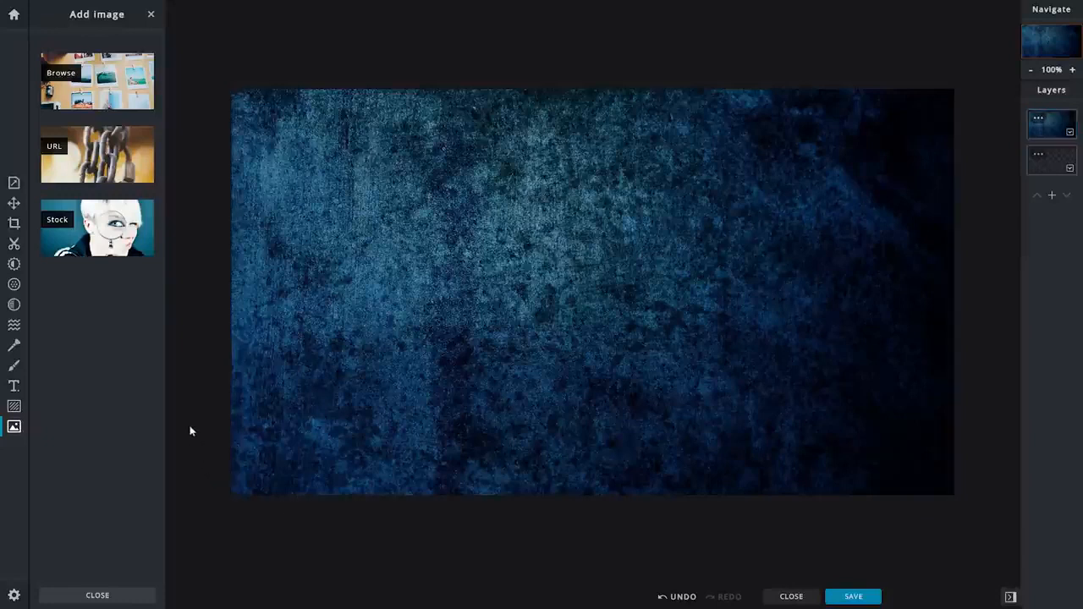
- Try to resize the background image layer from its lower corner
click(363, 373)
drag(953, 511, 956, 505)
click(971, 499)
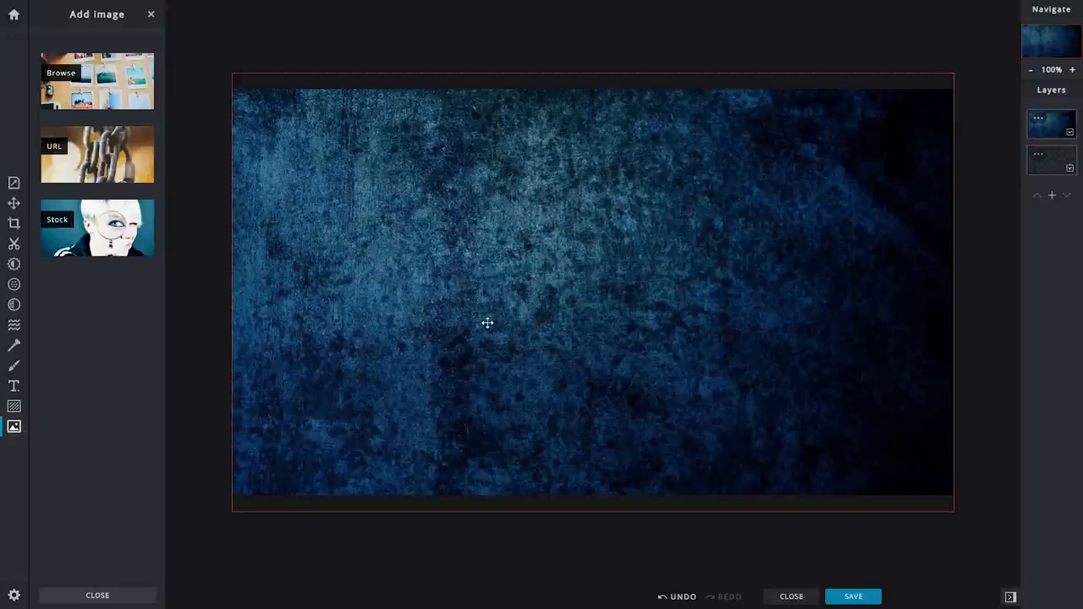
click(401, 312)
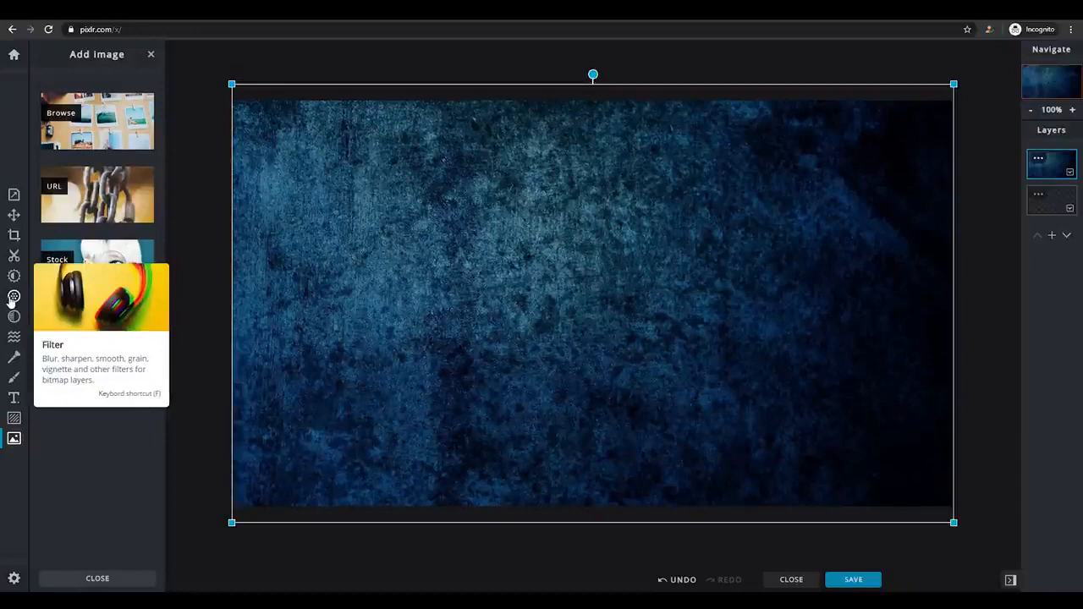
- Try a blur filter of 26 on the background image layer
click(13, 297)
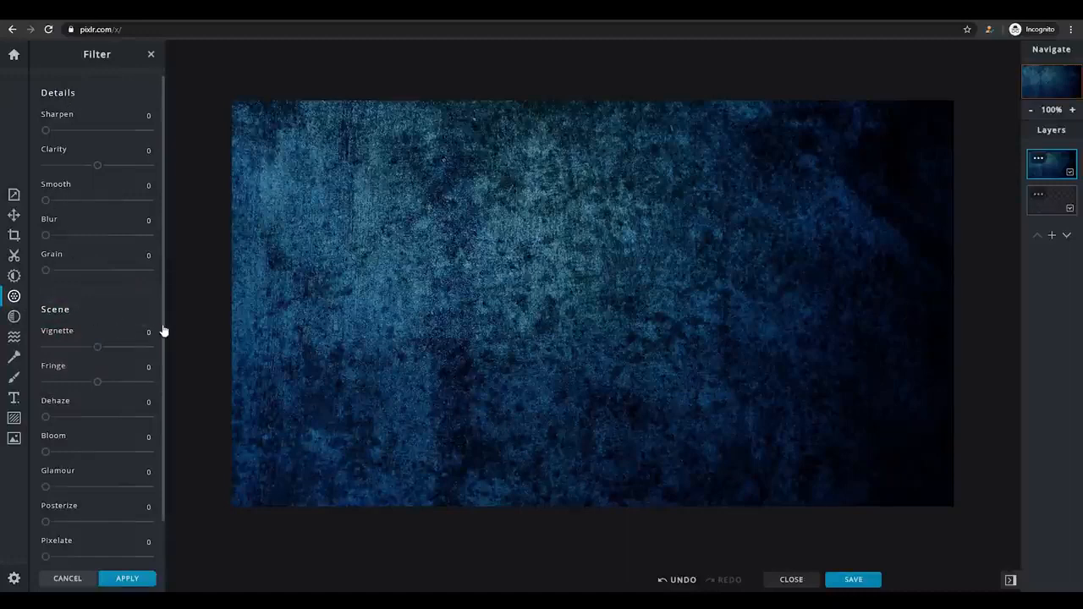
scroll(163, 331, down, 1)
mouse_move(97, 300)
mouse_down()
mouse_move(67, 303)
mouse_move(96, 302)
mouse_up()
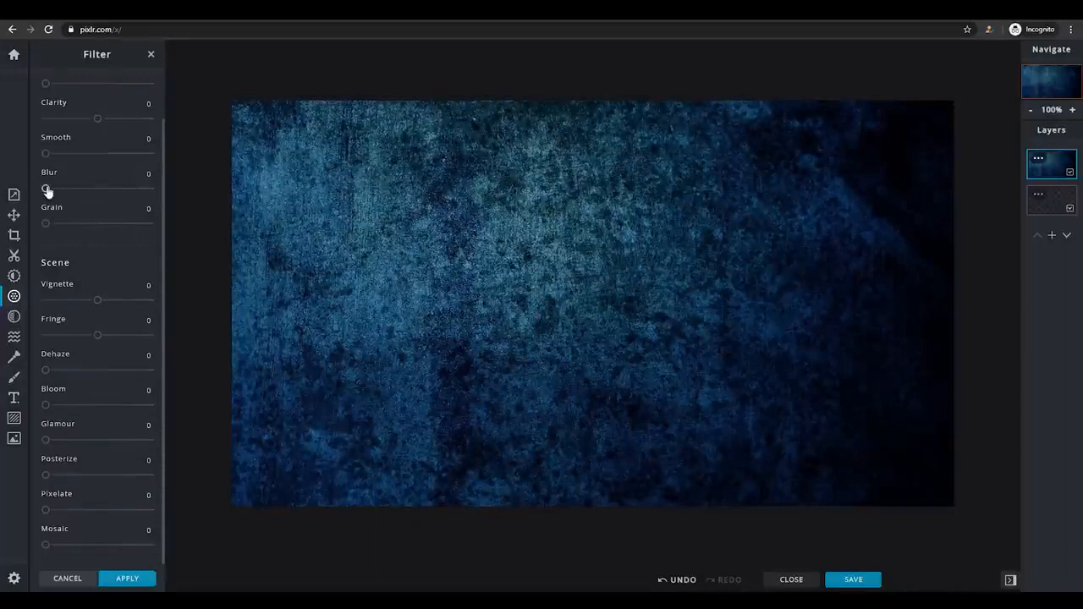
drag(47, 192, 74, 194)
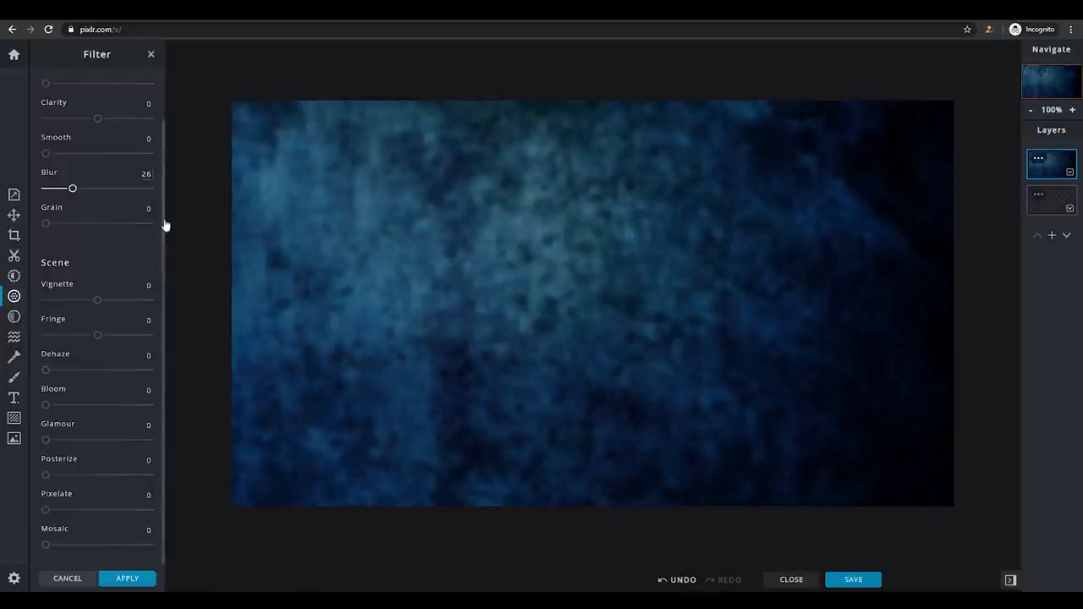
drag(164, 225, 166, 169)
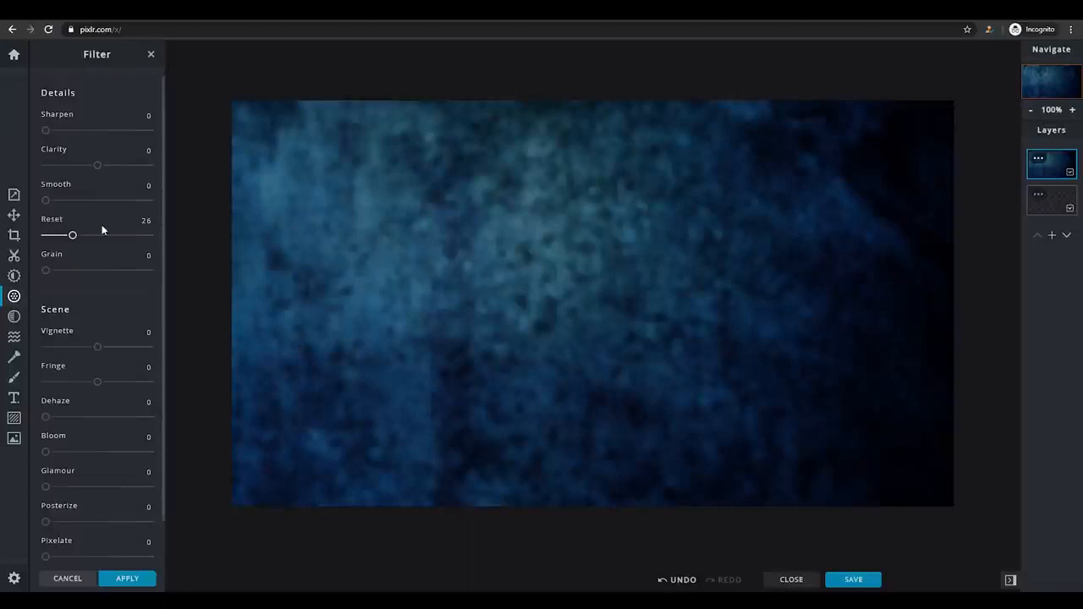
click(150, 54)
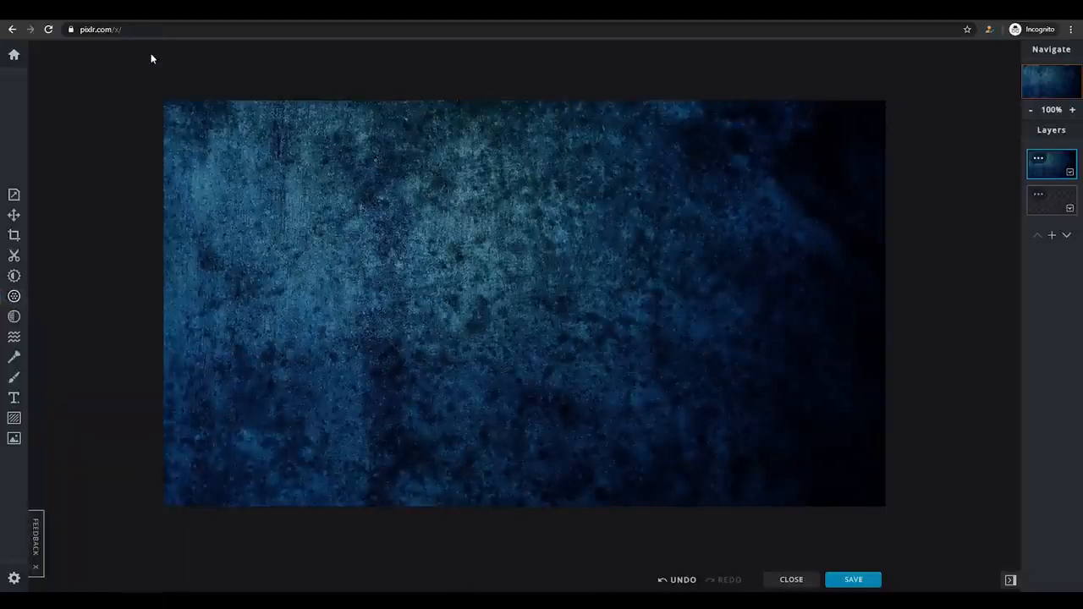
- Add a new text layer in Arial and move it up near the top of the canvas, horizontally centred
click(13, 400)
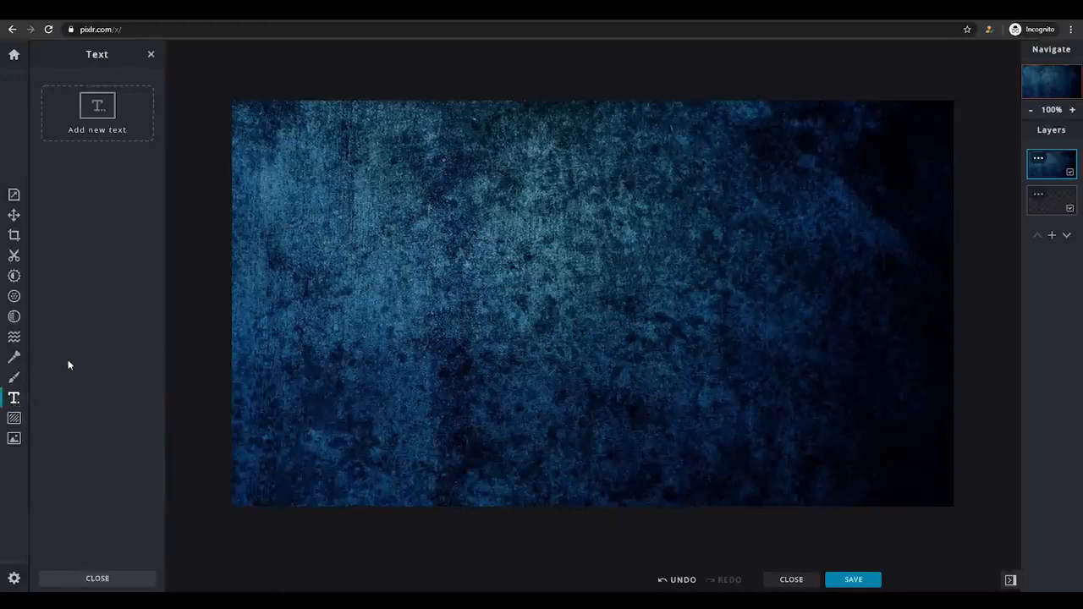
click(85, 132)
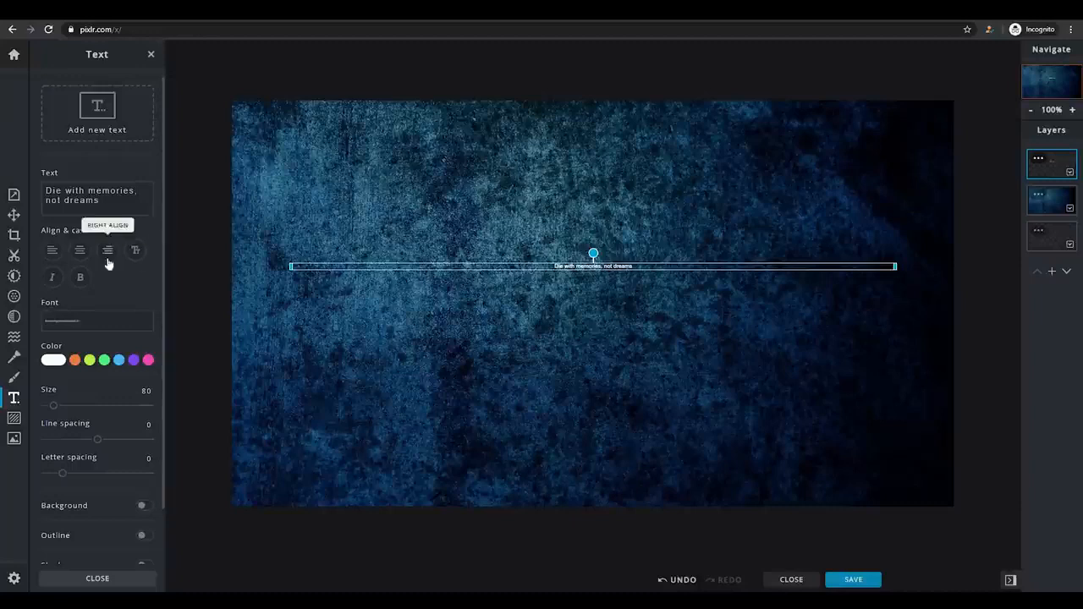
click(94, 322)
click(93, 78)
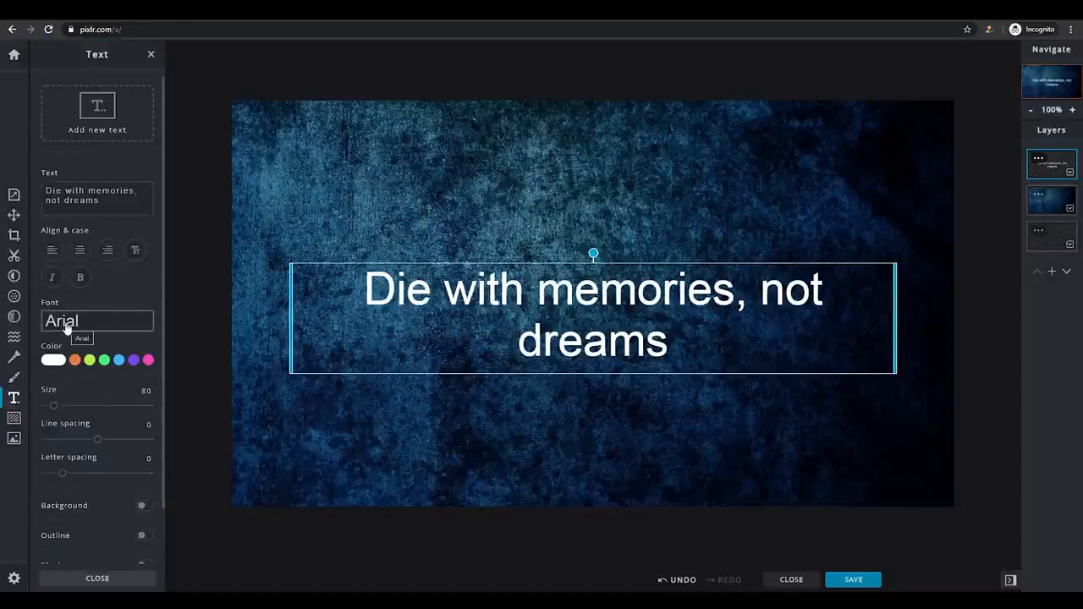
drag(583, 319, 582, 205)
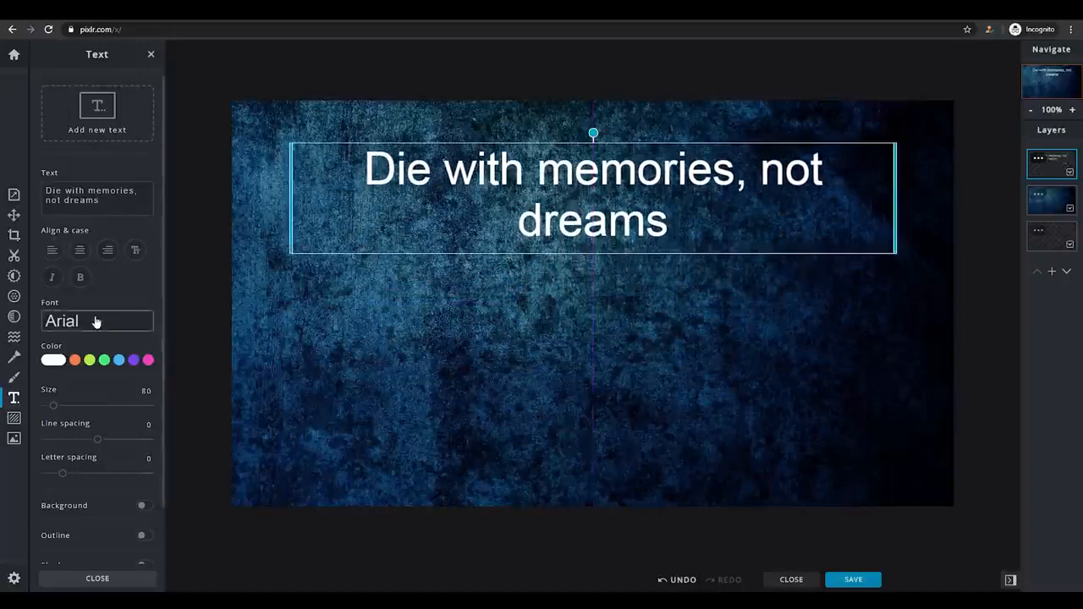
- Replace the placeholder text with "youtube" and "thumbnail" on two lines
click(122, 200)
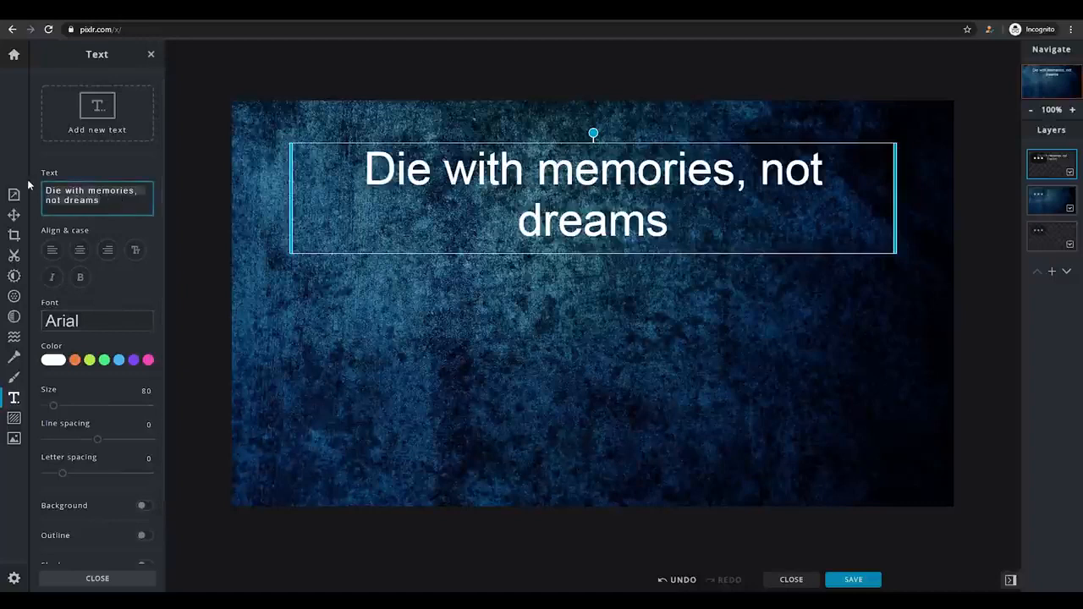
key(BackSpace)
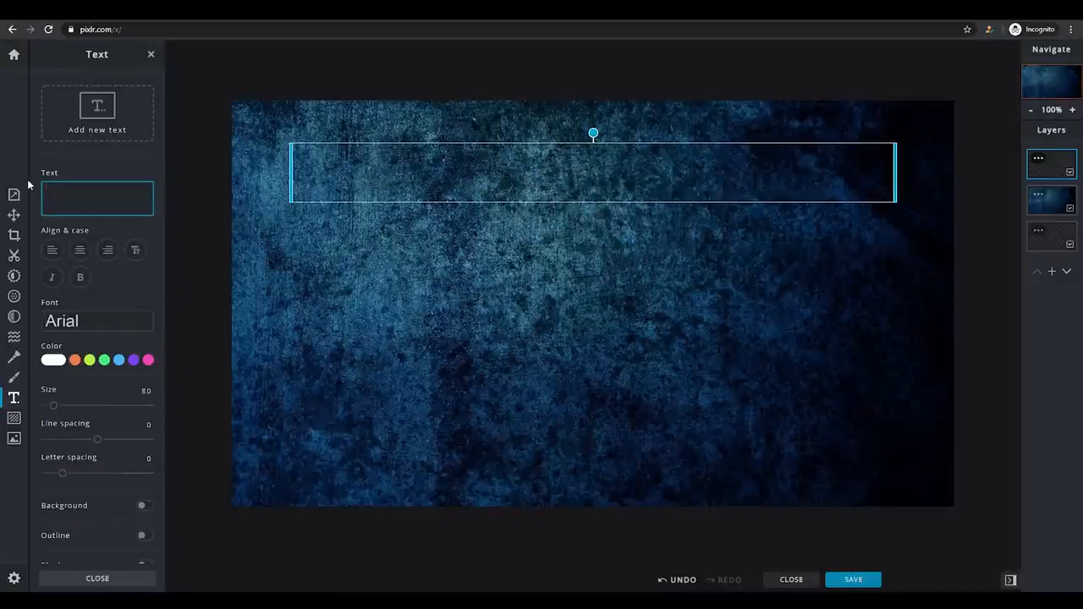
text(youtube)
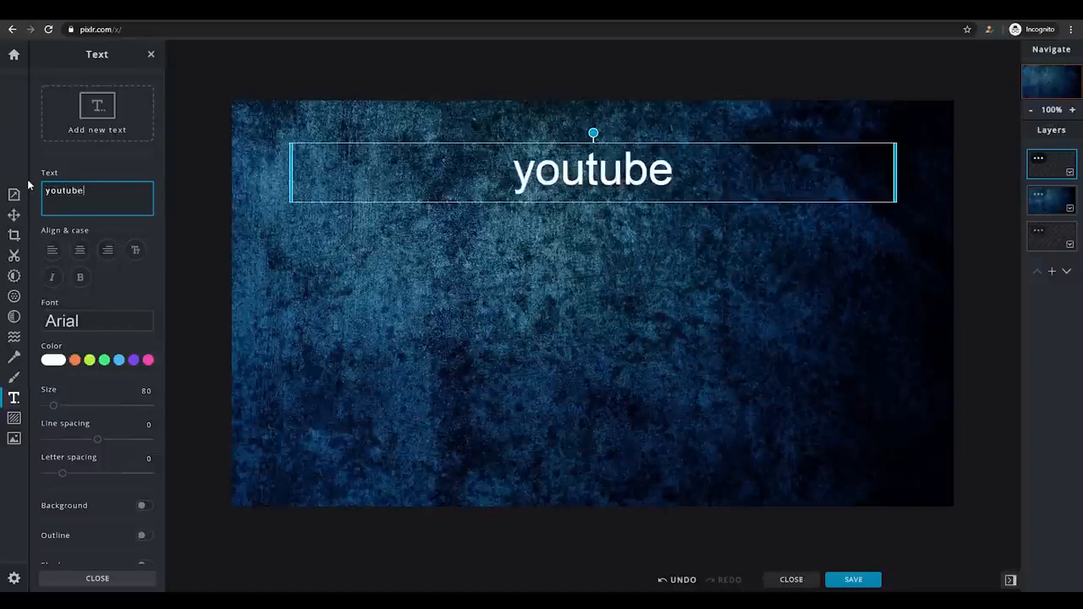
key(Return)
text(thum)
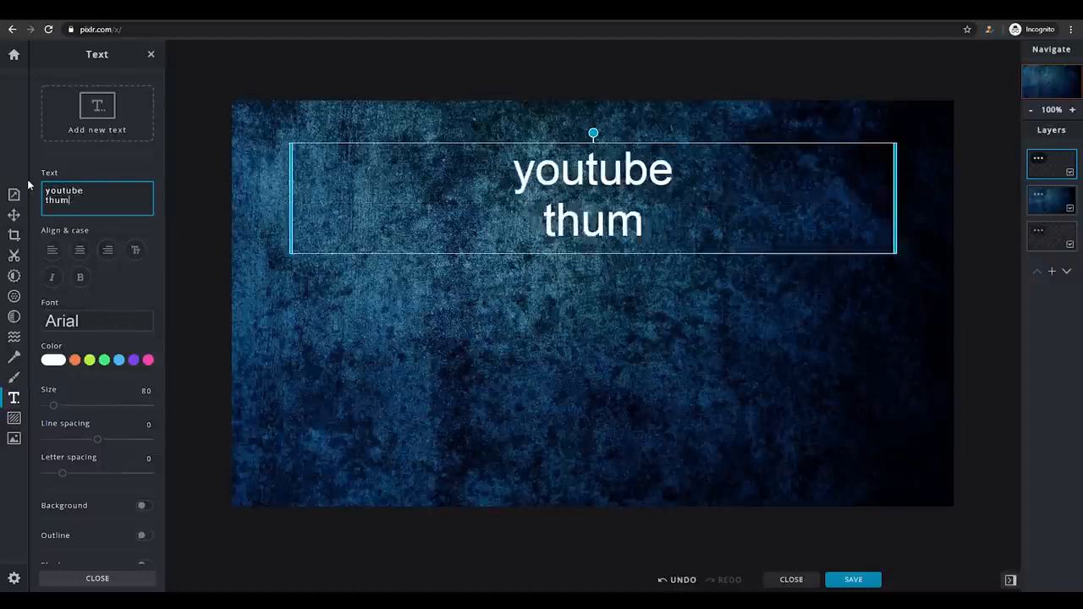
text(bnail)
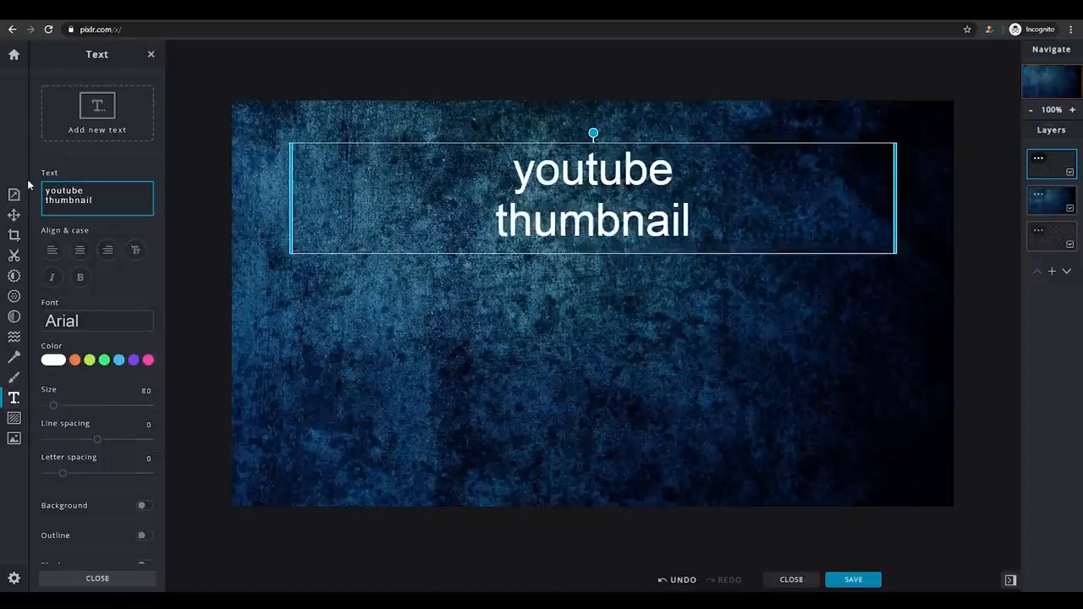
click(594, 208)
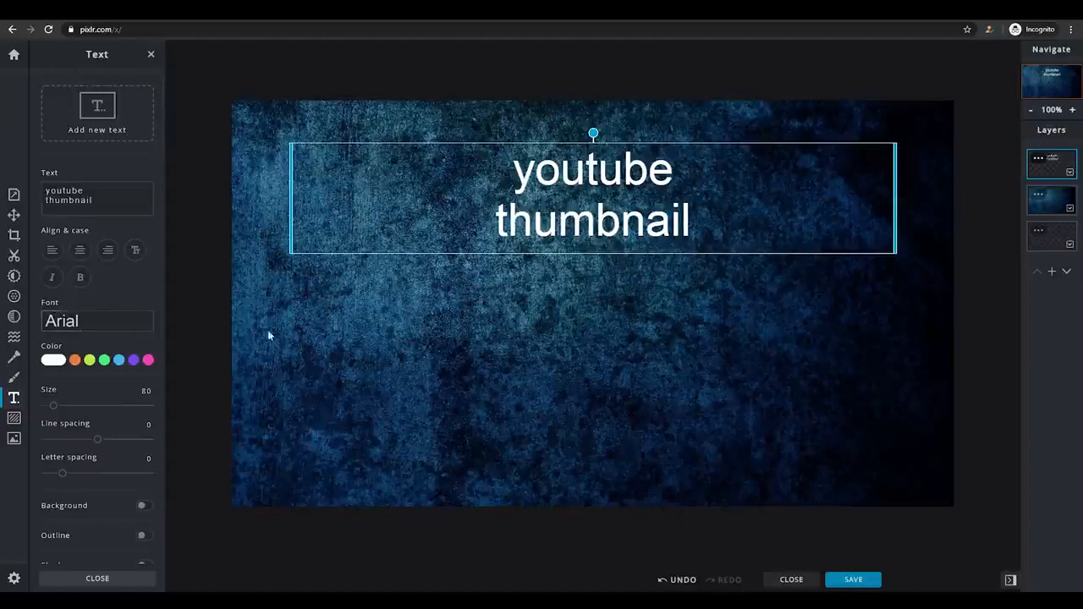
- Change the title text's font from Arial to Daddy Day
click(102, 321)
click(93, 298)
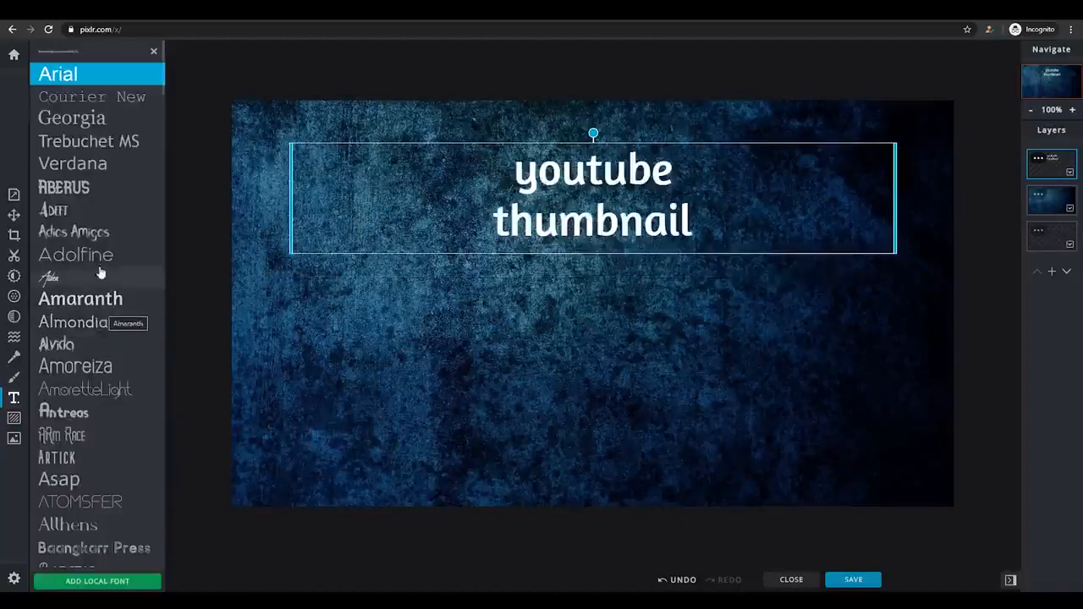
click(96, 187)
drag(162, 93, 154, 215)
key(Escape)
click(105, 321)
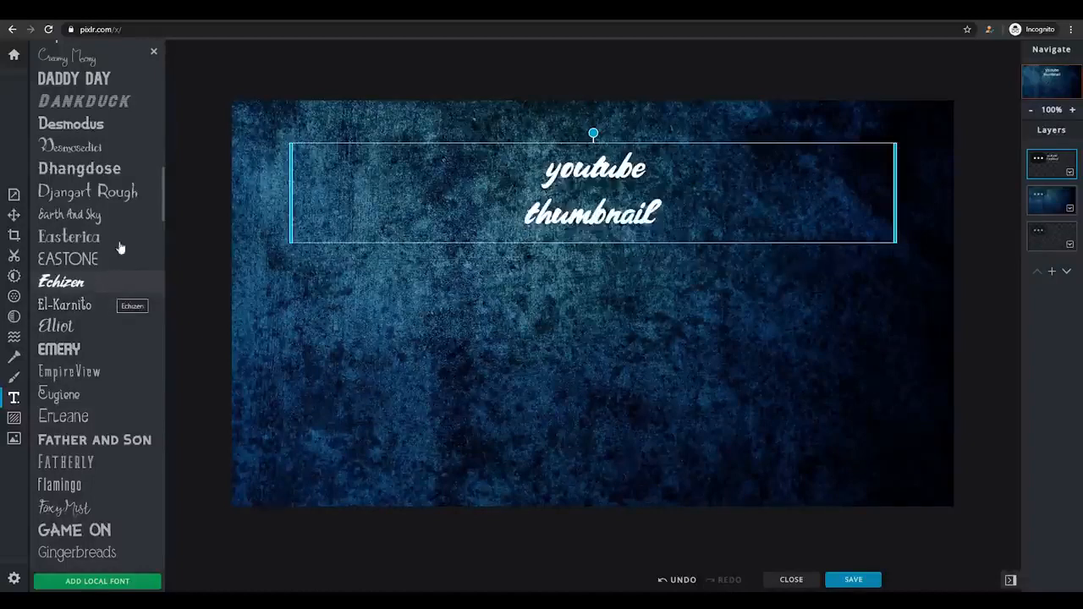
click(99, 82)
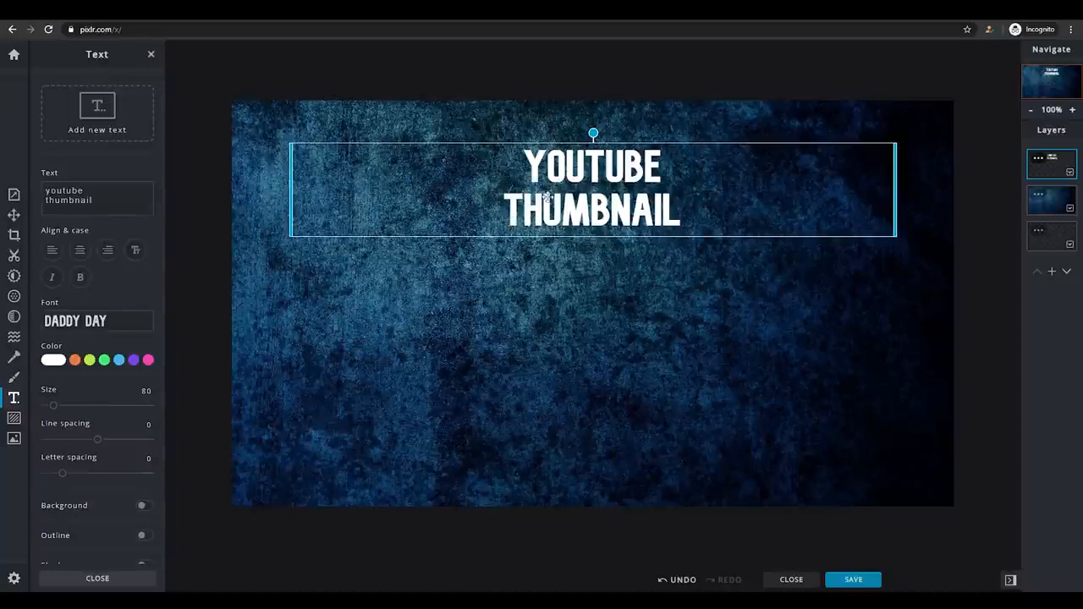
- Enlarge the title text to size 152 and move it up close to the upper edge of the canvas
drag(537, 200, 546, 177)
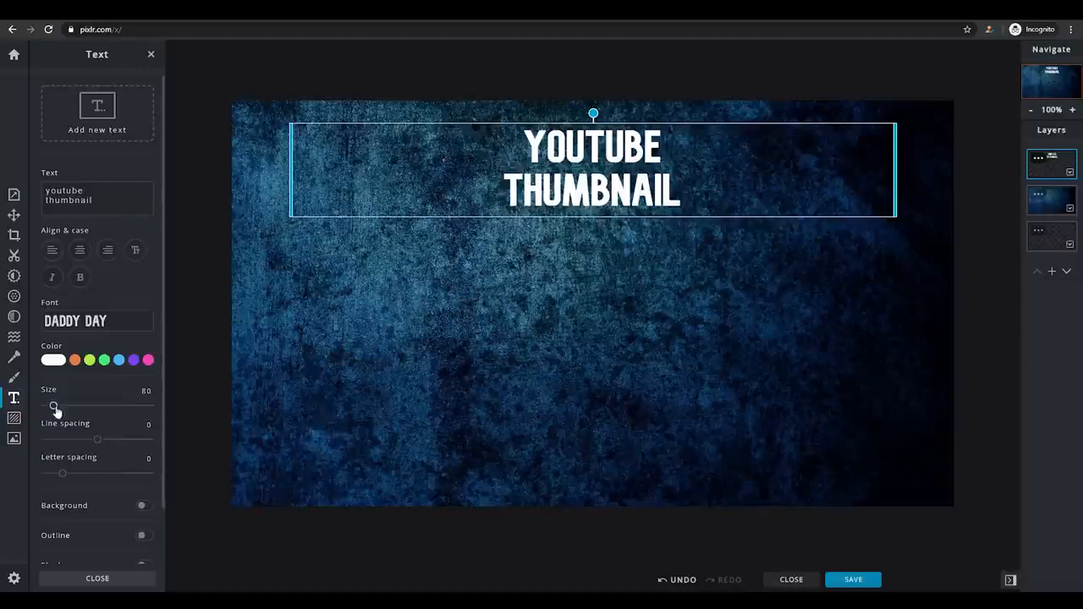
drag(53, 409, 61, 407)
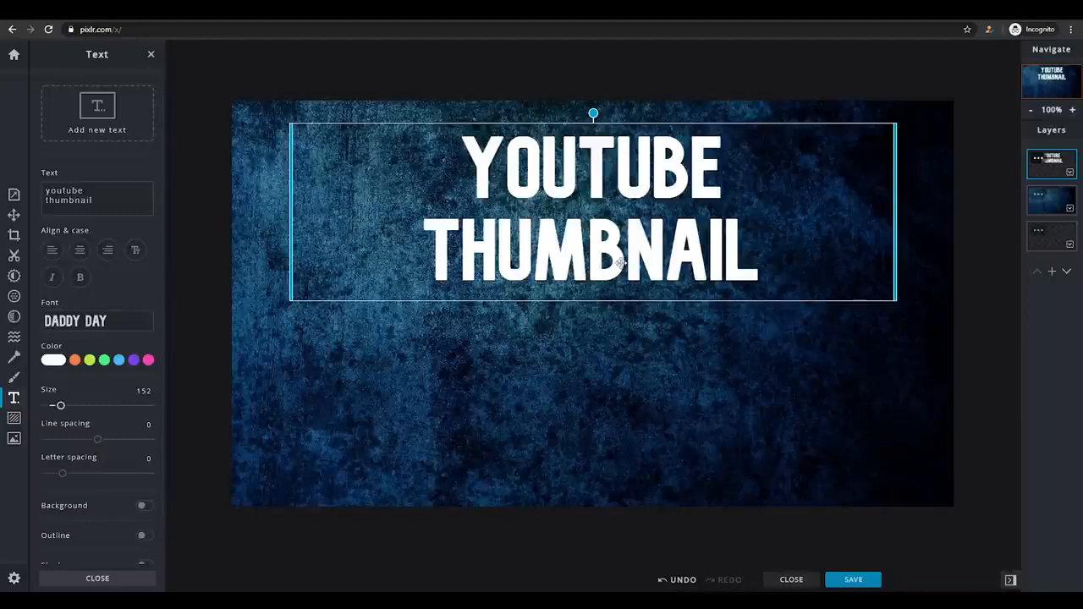
mouse_move(616, 259)
mouse_down()
mouse_move(593, 252)
mouse_move(623, 252)
mouse_move(615, 245)
mouse_up()
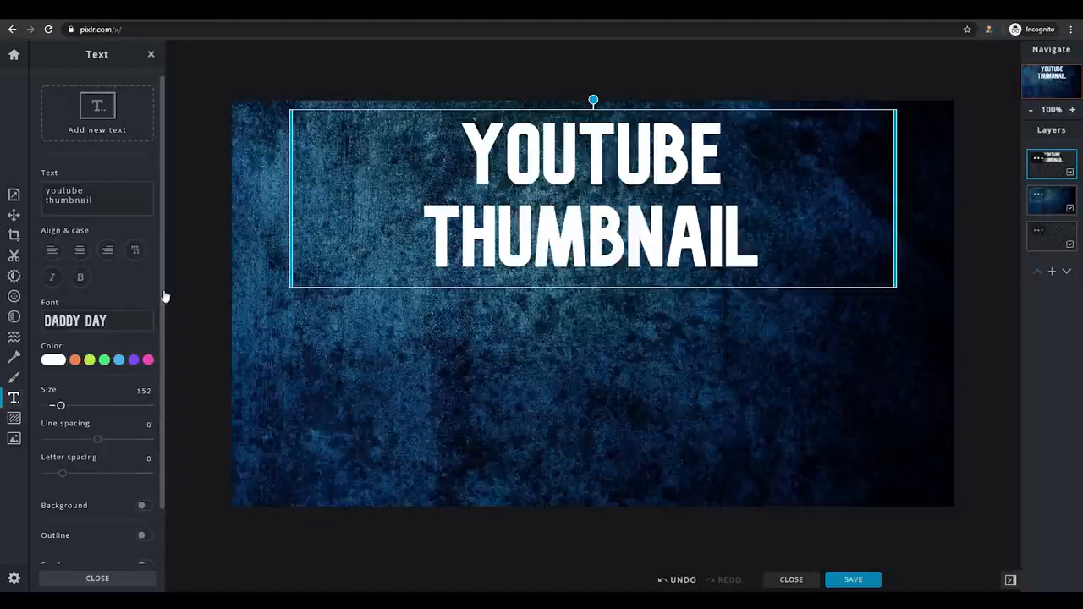
- Enable the outline on the title text, colour it black, and finish editing the text
scroll(165, 296, down, 1)
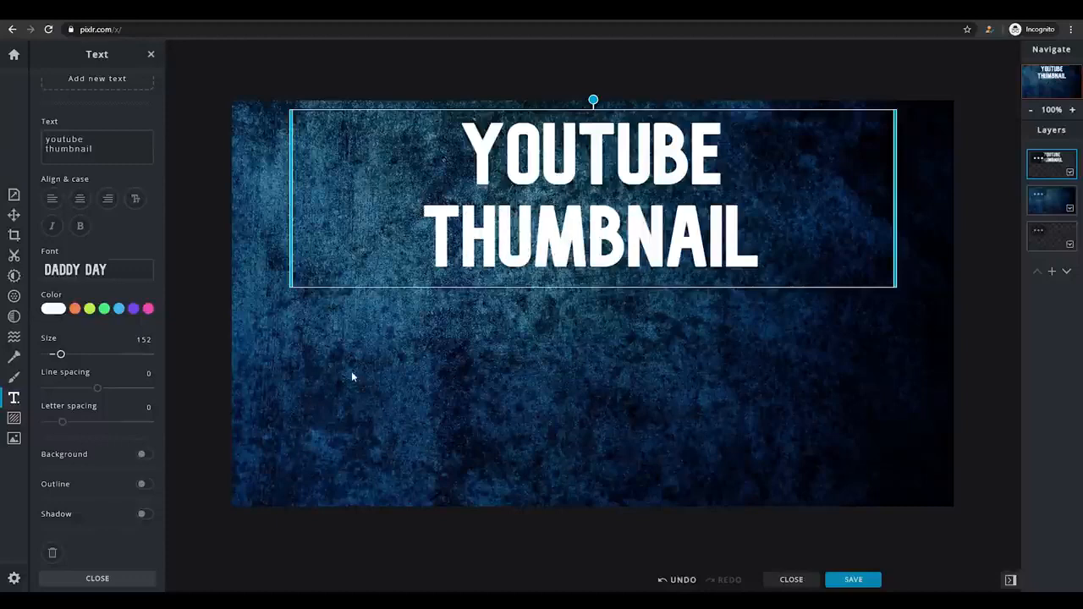
scroll(162, 378, down, 1)
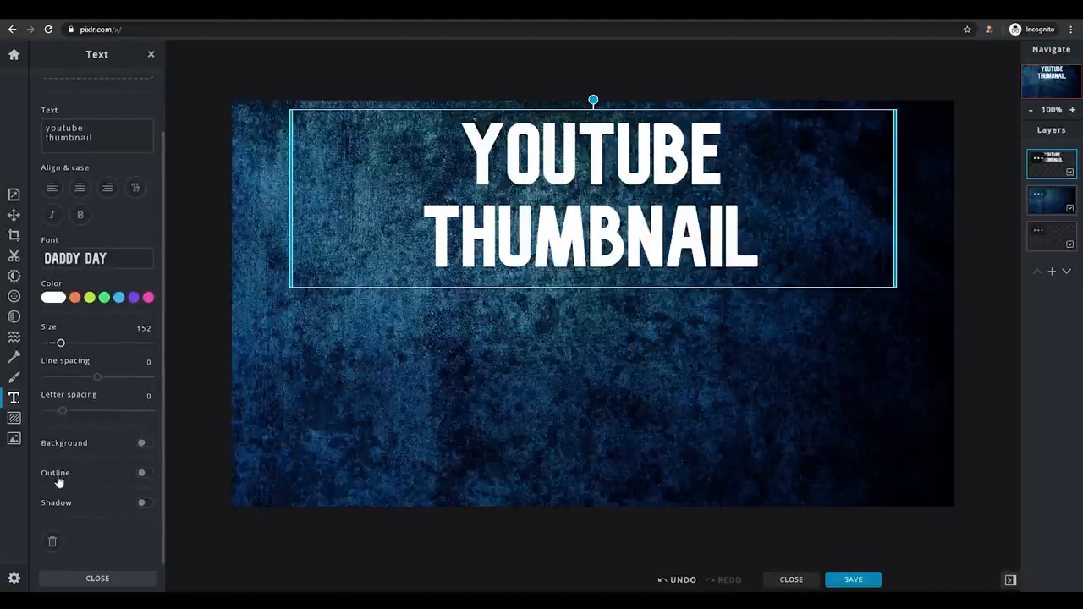
click(144, 474)
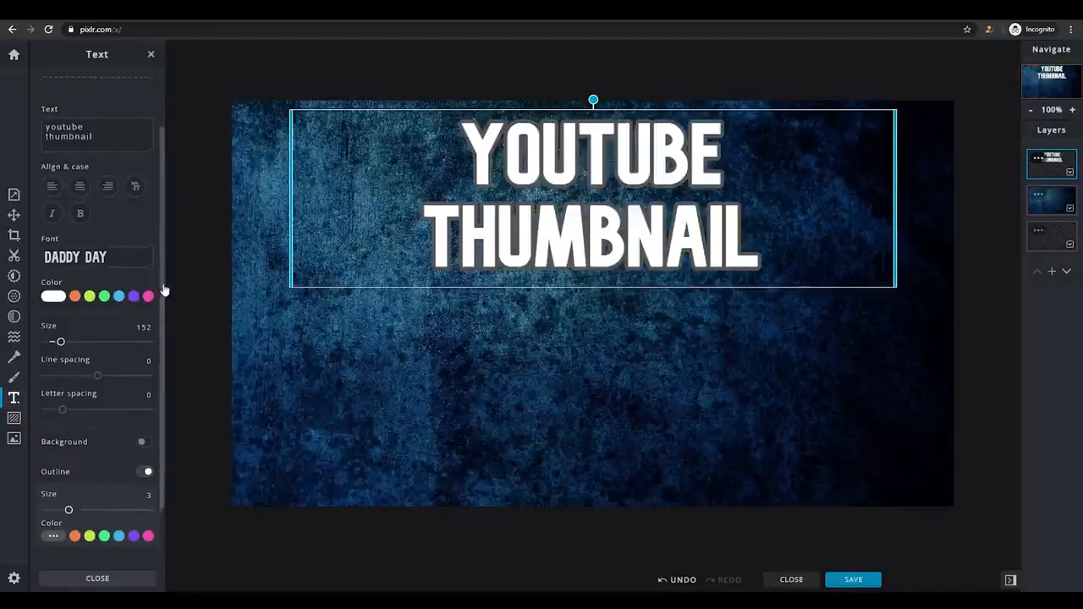
scroll(164, 289, down, 2)
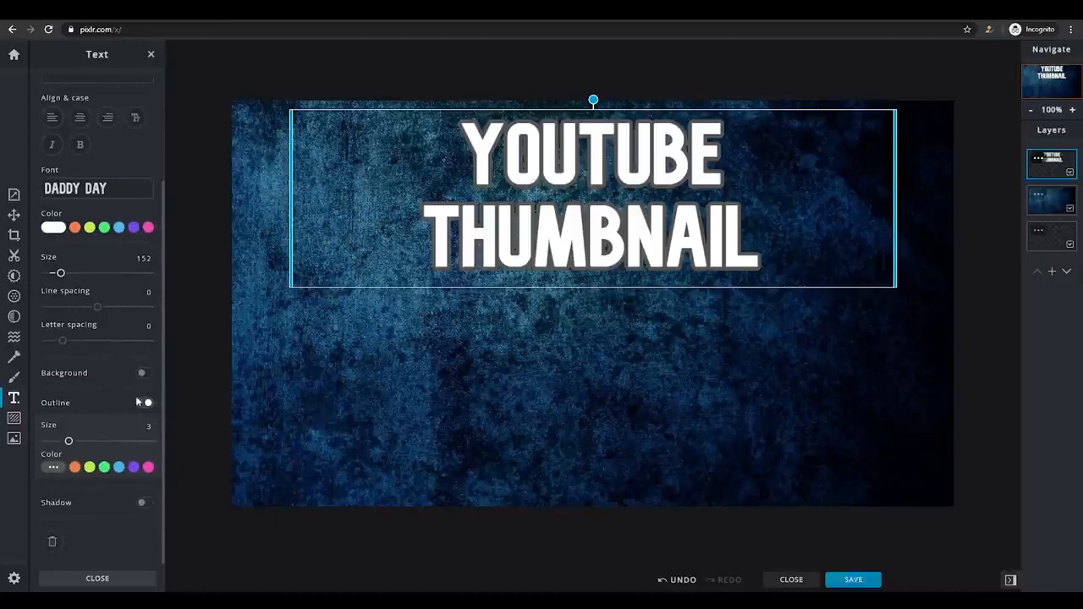
click(53, 468)
click(59, 472)
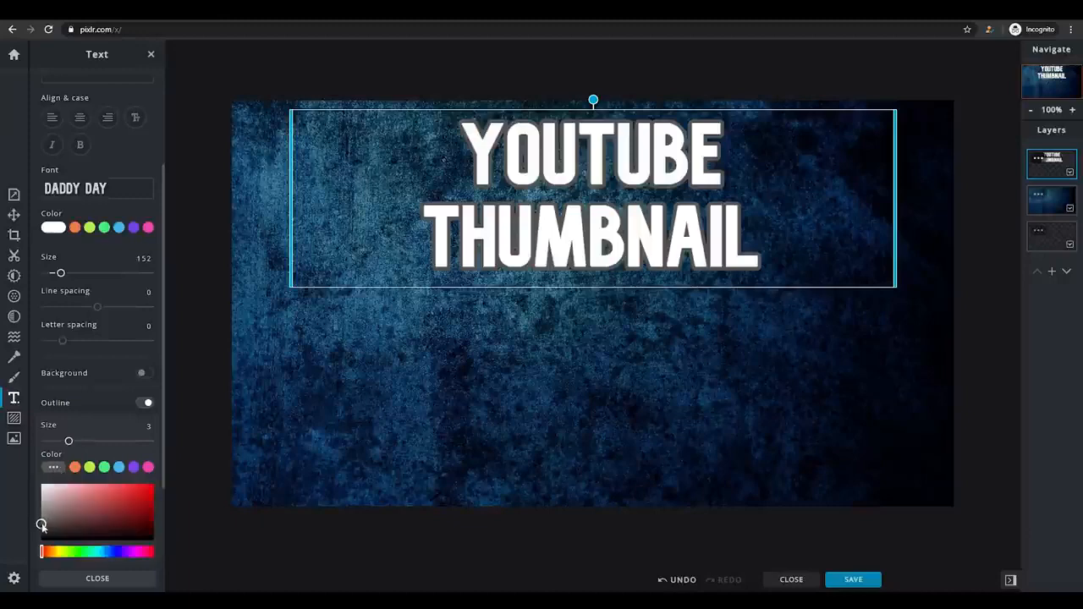
drag(41, 521, 154, 546)
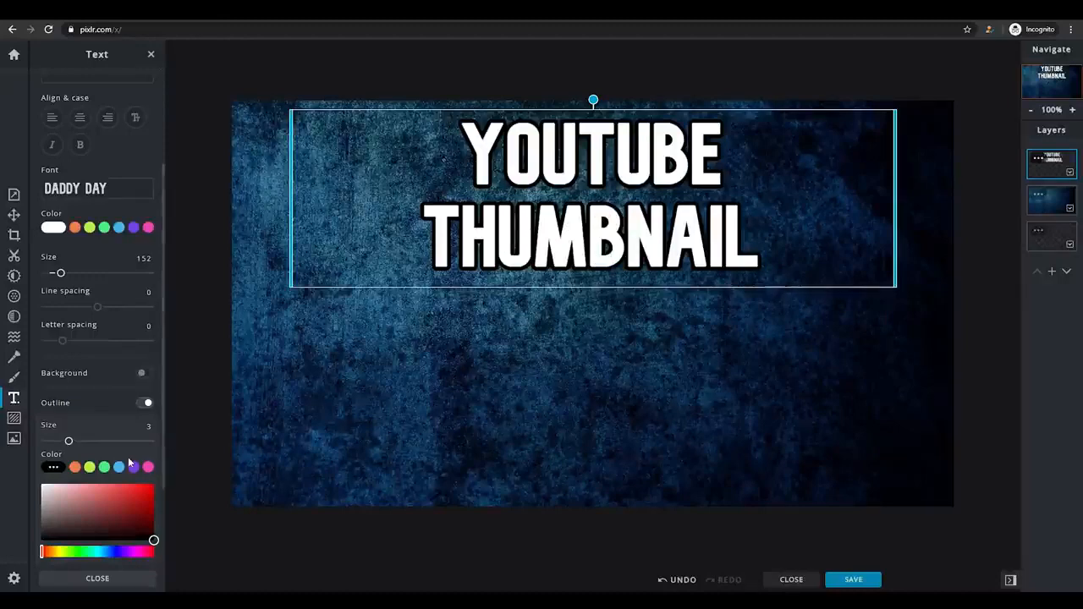
drag(161, 479, 149, 563)
scroll(151, 550, up, 5)
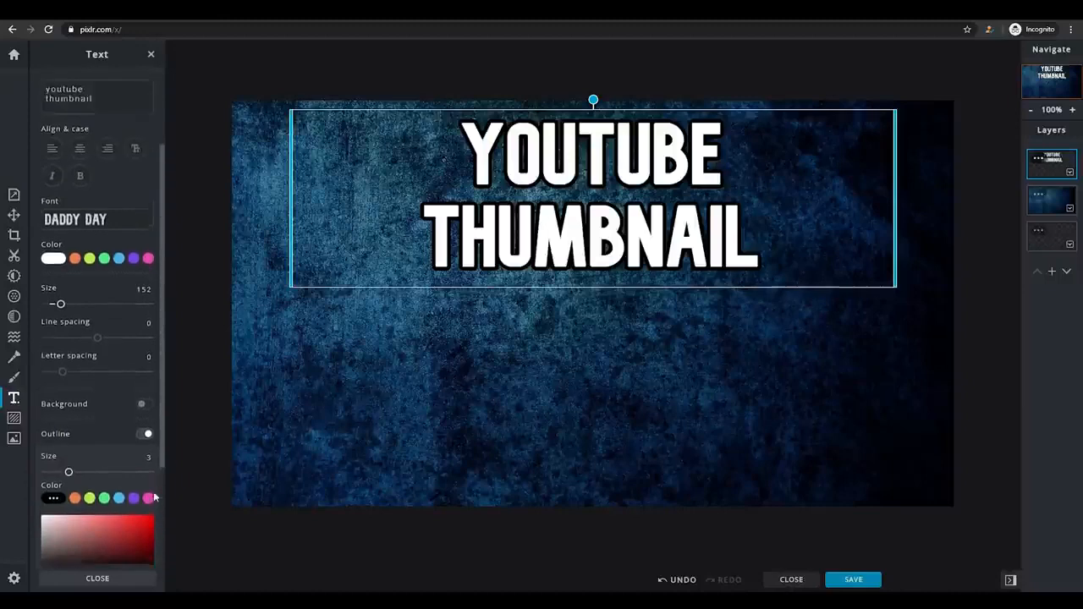
scroll(159, 456, up, 2)
click(105, 580)
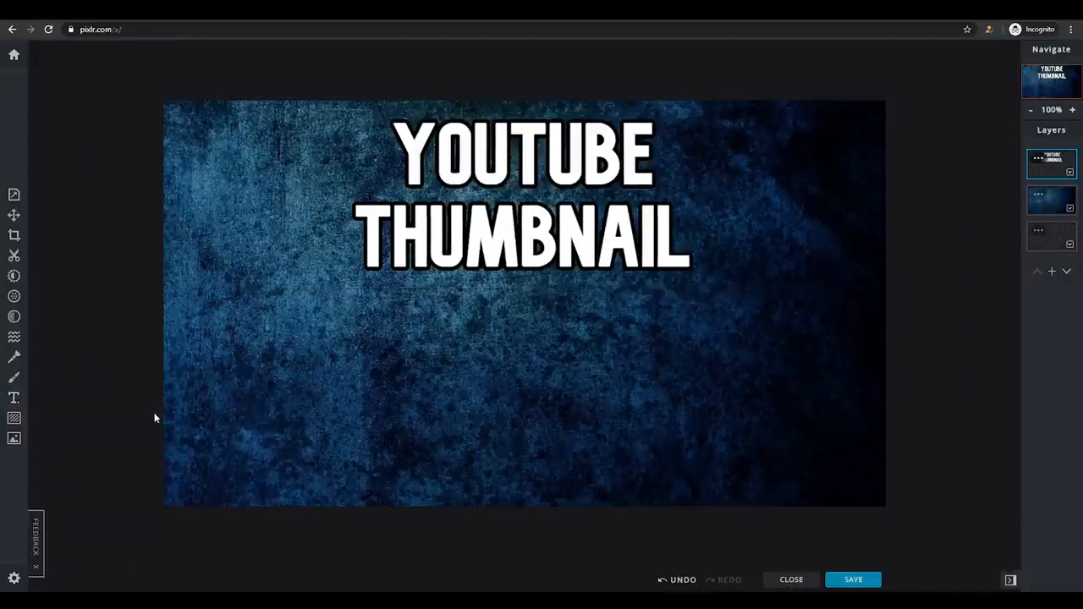
- Apply a blur filter of 26 to the background image layer
click(14, 296)
click(1034, 200)
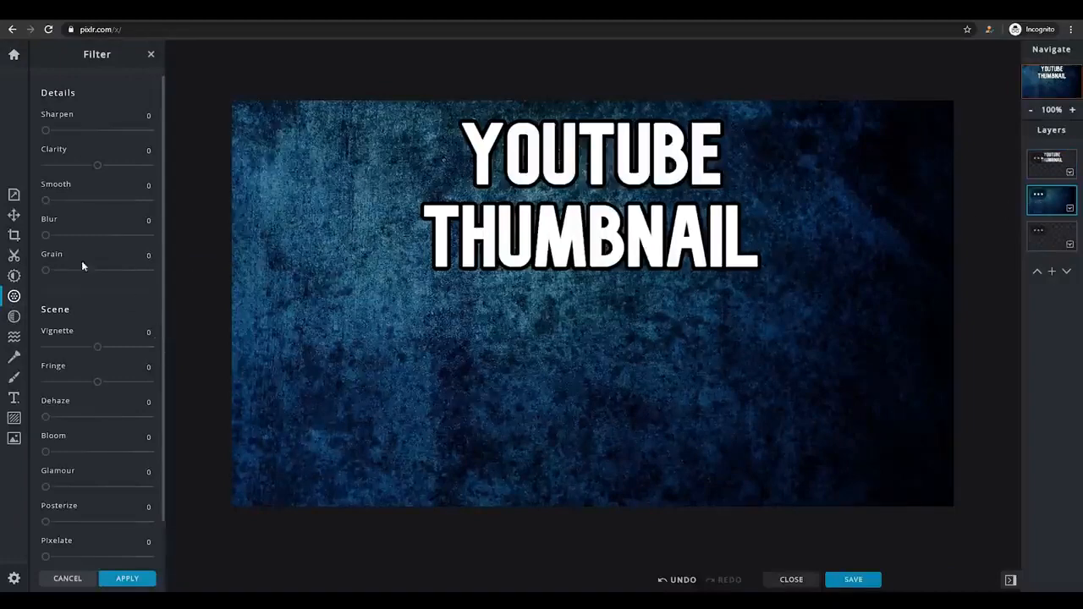
drag(46, 236, 73, 242)
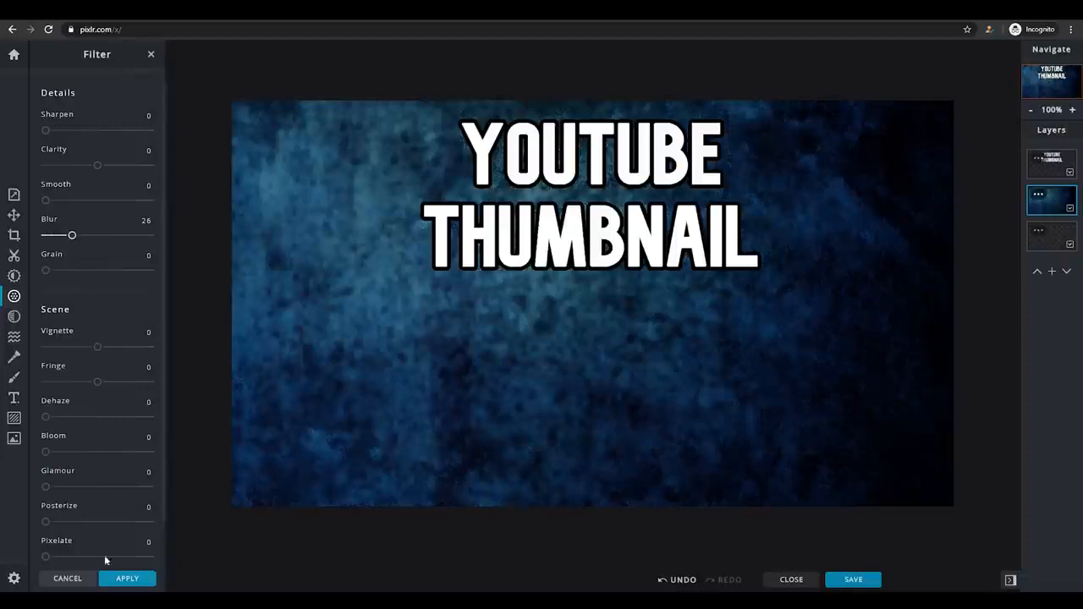
click(126, 579)
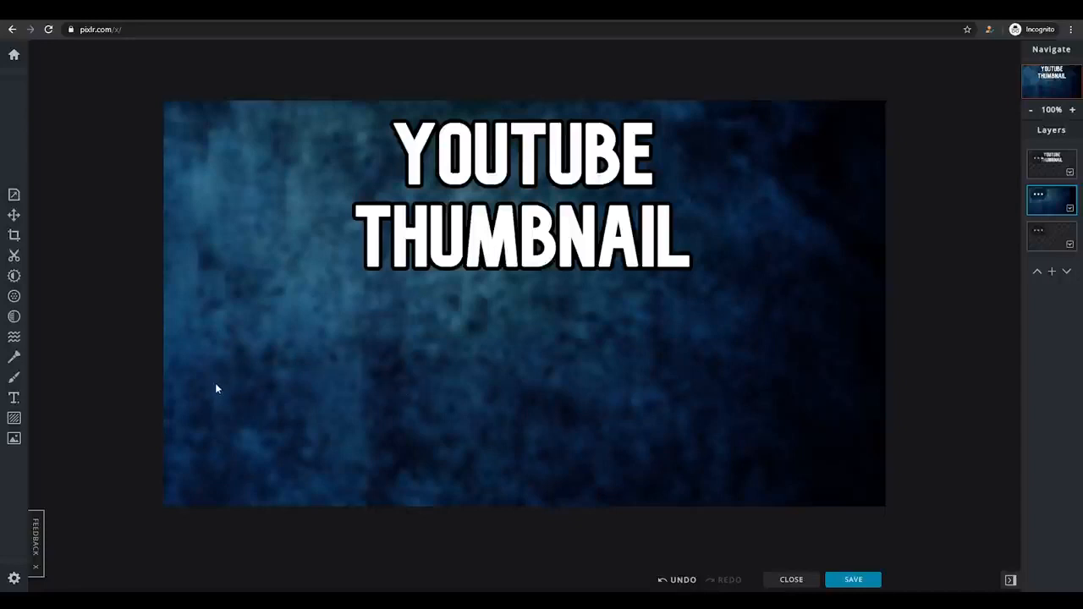
- Import the skull character image from the computer as a new layer in the current document
click(13, 439)
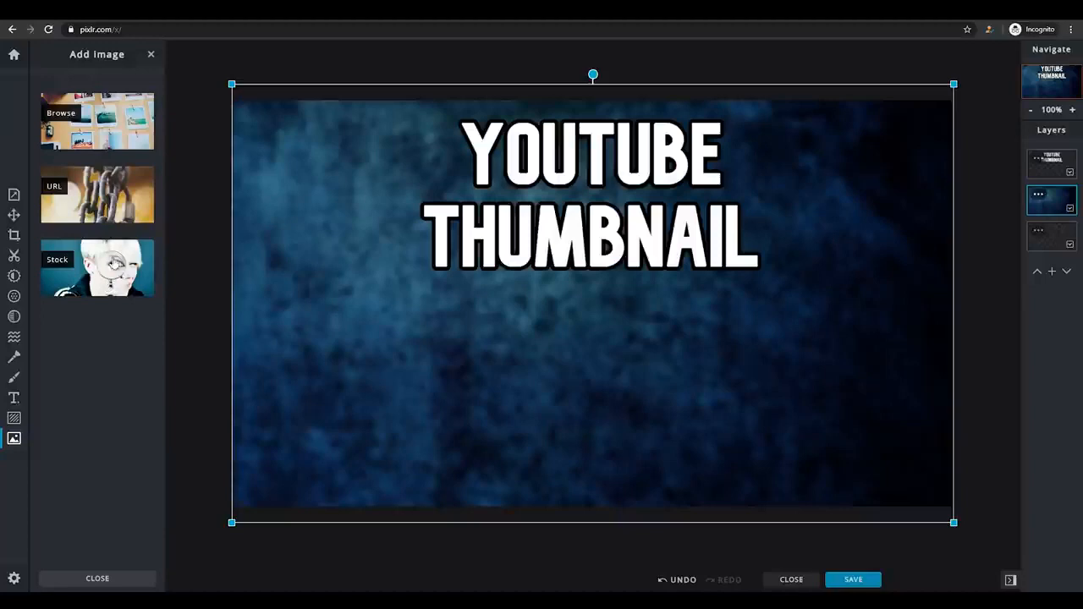
click(93, 115)
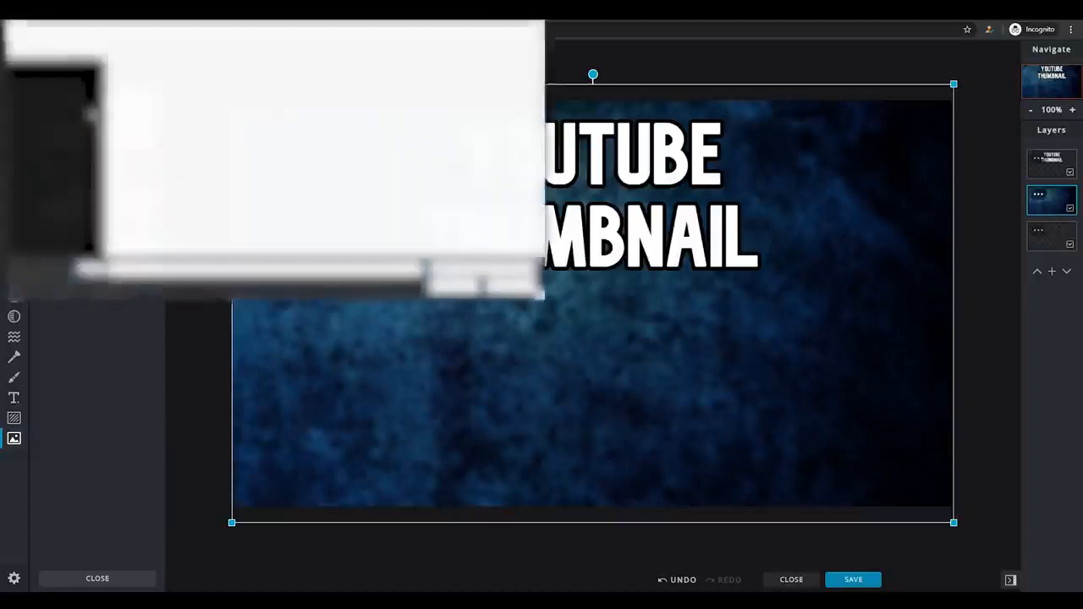
click(269, 97)
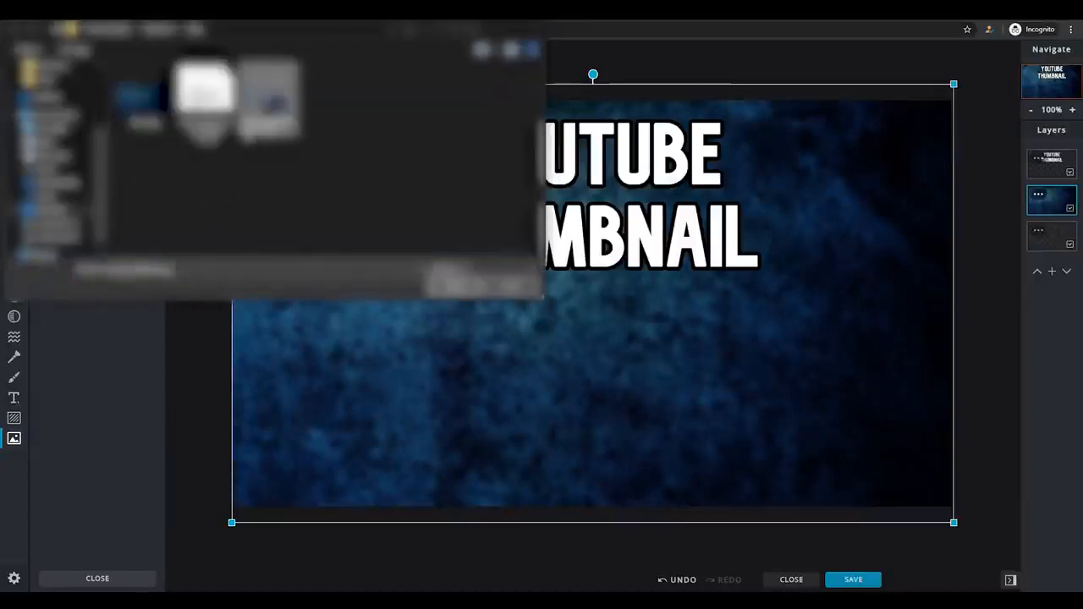
click(438, 288)
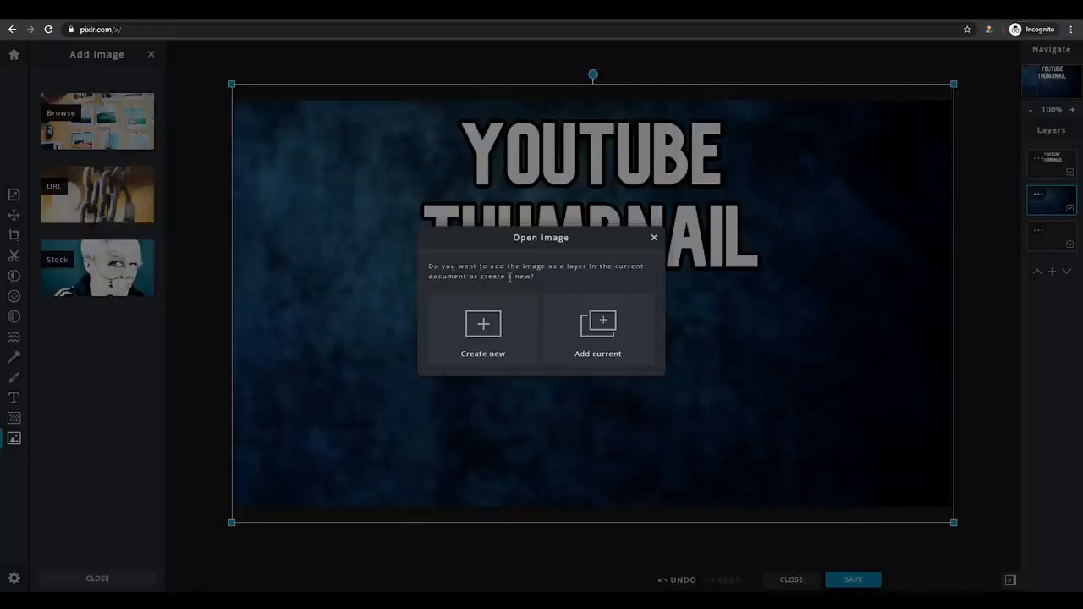
click(598, 330)
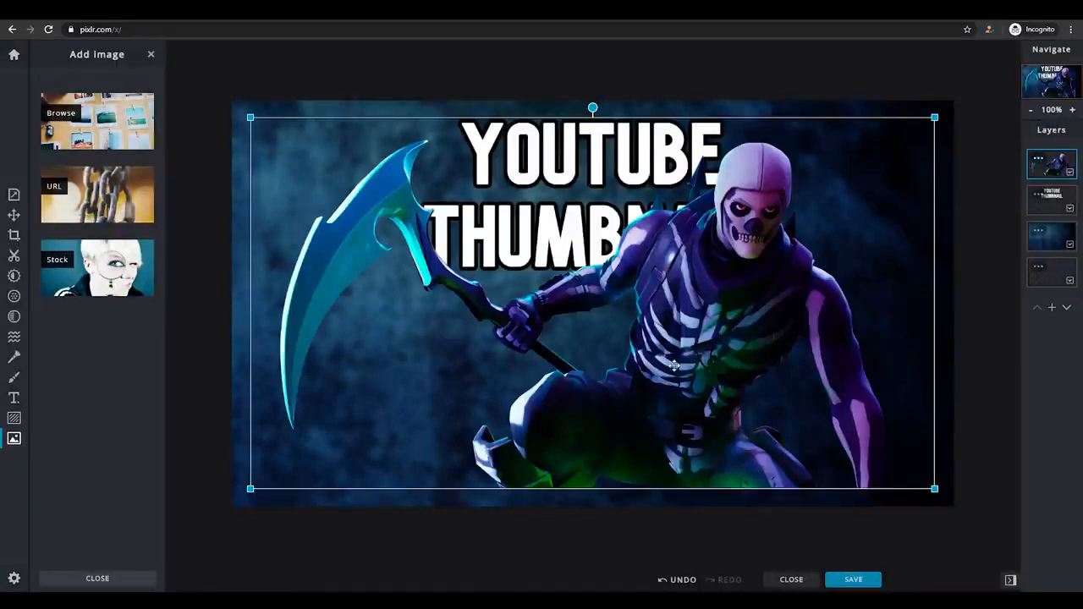
- Scale the character image down to about two thirds and place it below the title, near the centre of the canvas's lower edge
drag(673, 366, 671, 383)
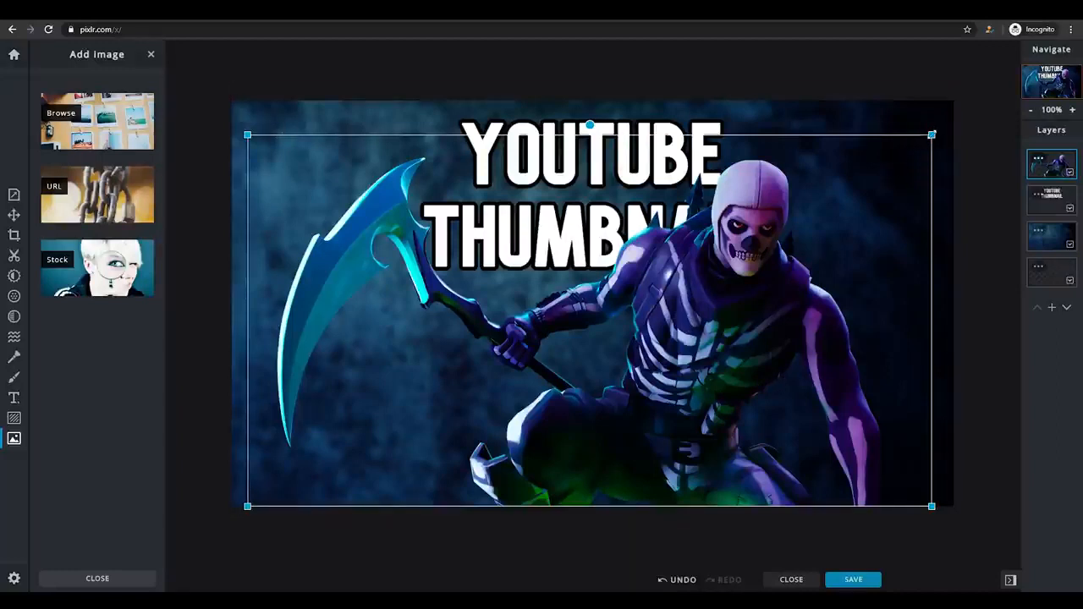
drag(932, 134, 723, 281)
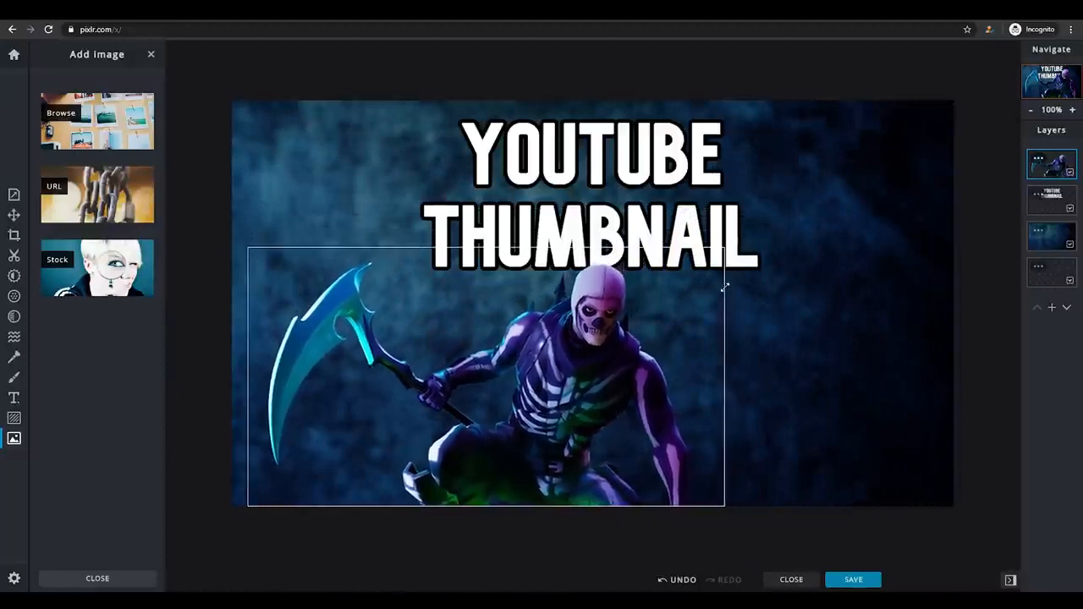
drag(554, 361, 629, 357)
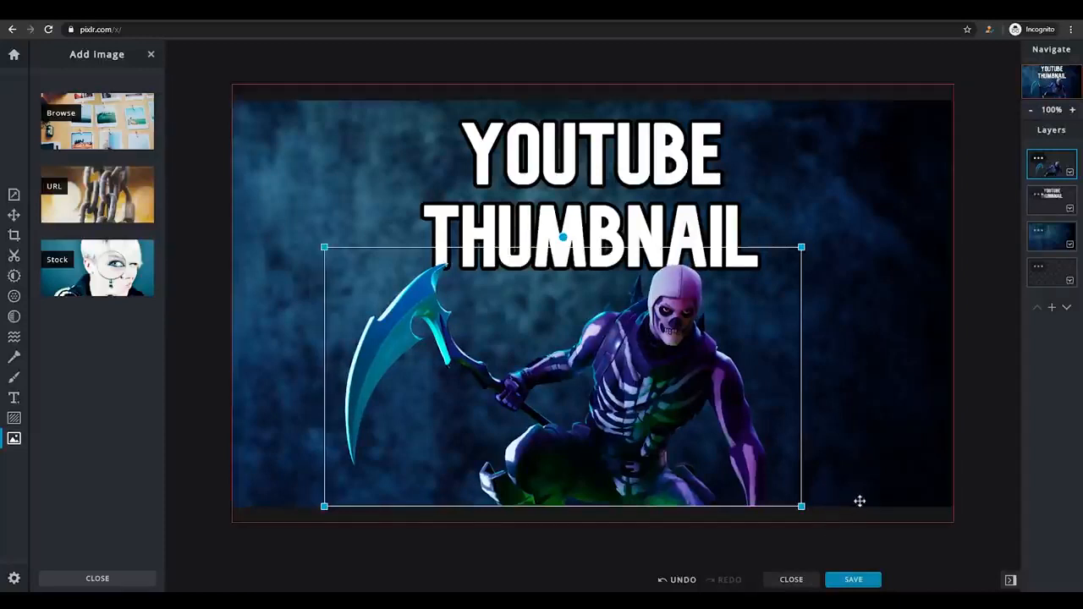
click(210, 395)
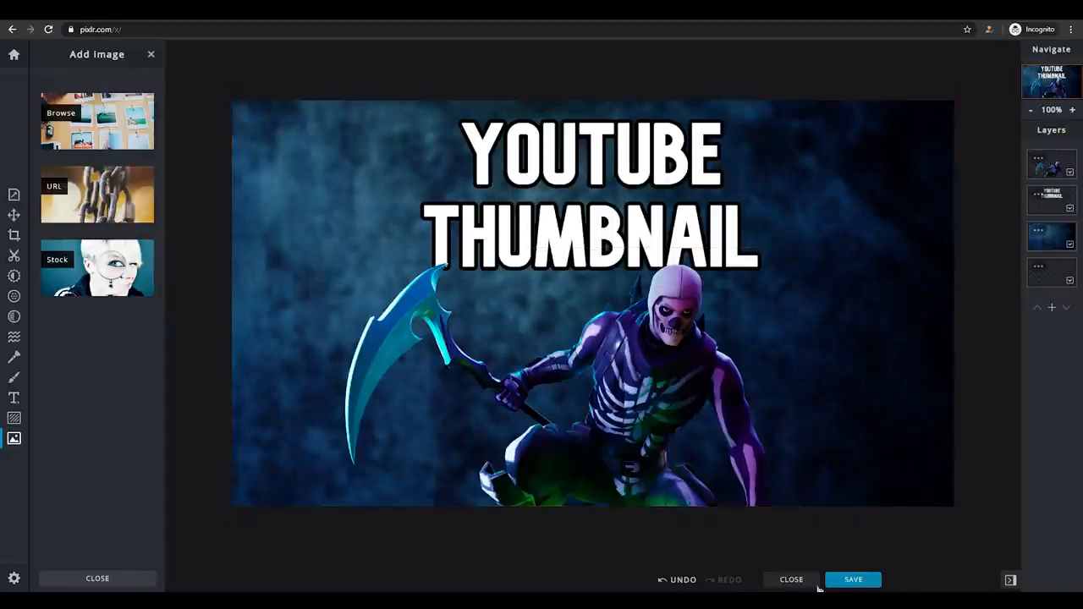
- Save the finished design as a PNG file named "thumbnail" and download it
click(857, 583)
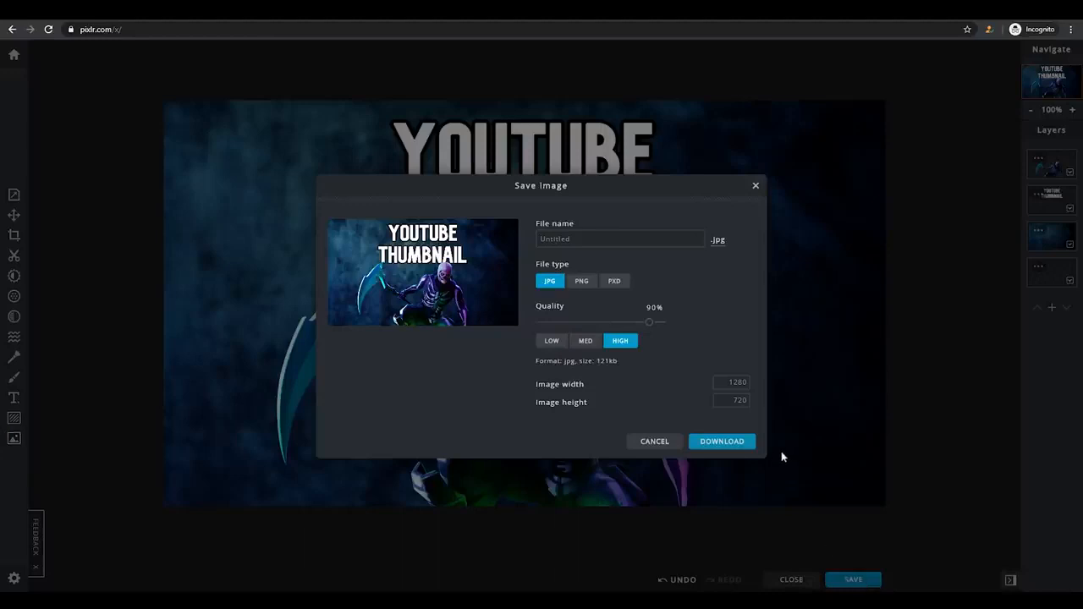
click(588, 236)
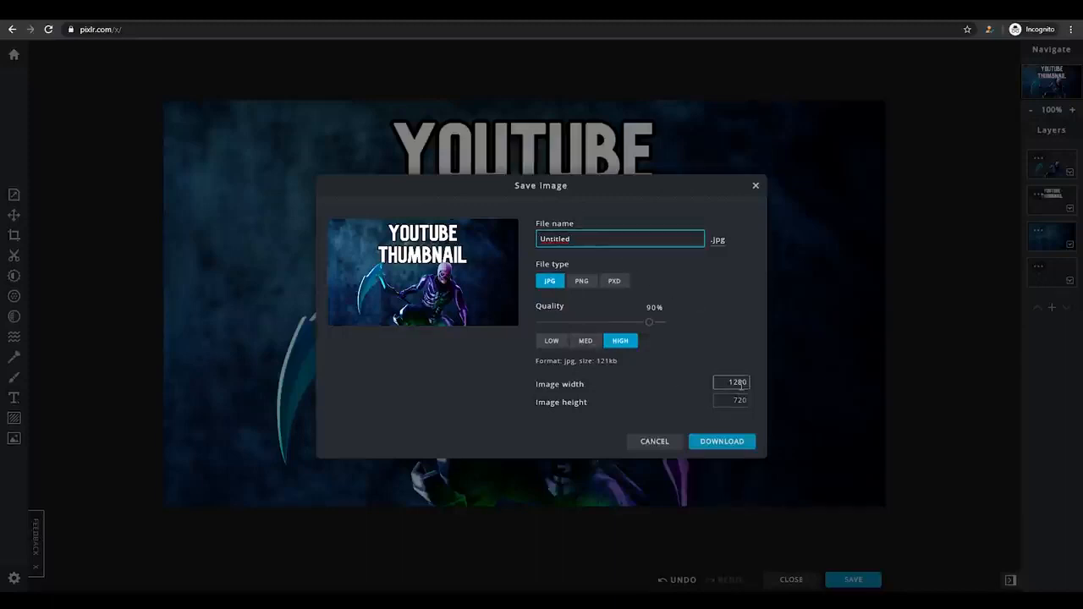
double_click(601, 237)
text(thumbnail)
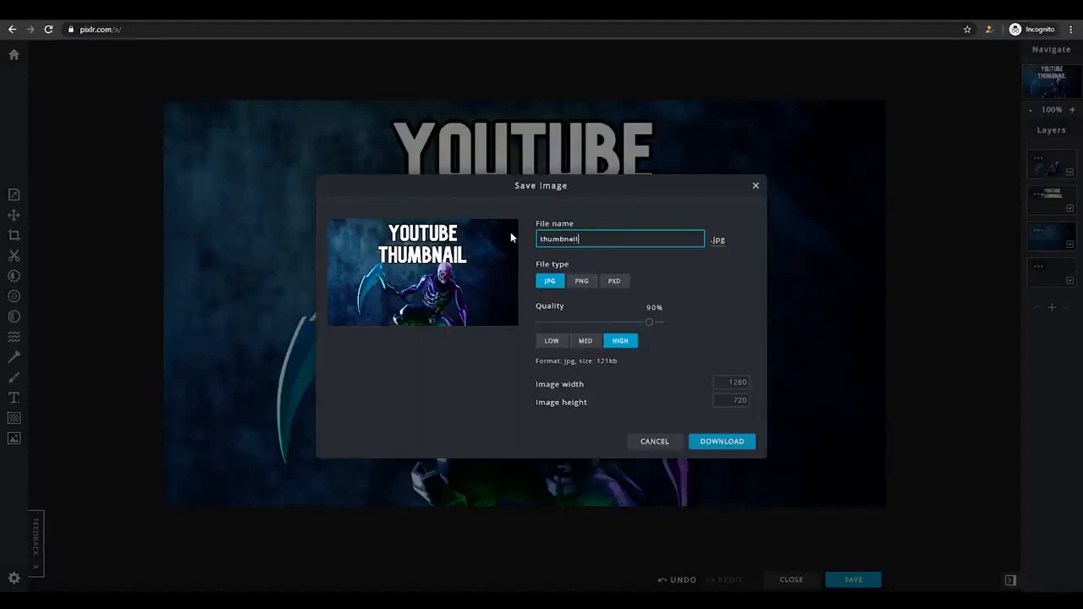
click(515, 234)
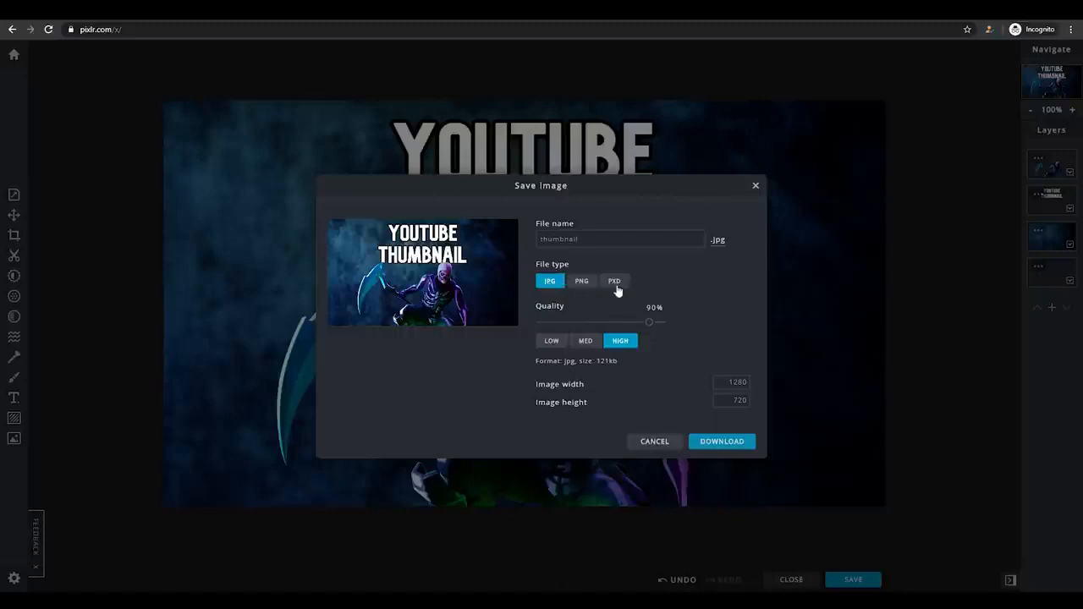
click(581, 287)
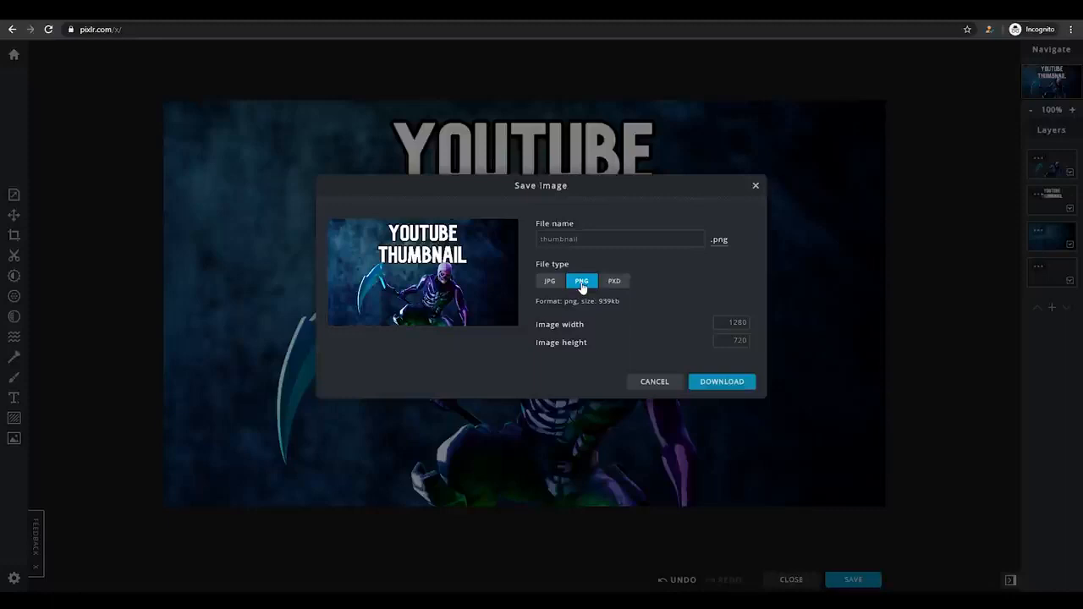
drag(597, 301, 620, 301)
click(620, 301)
click(722, 382)
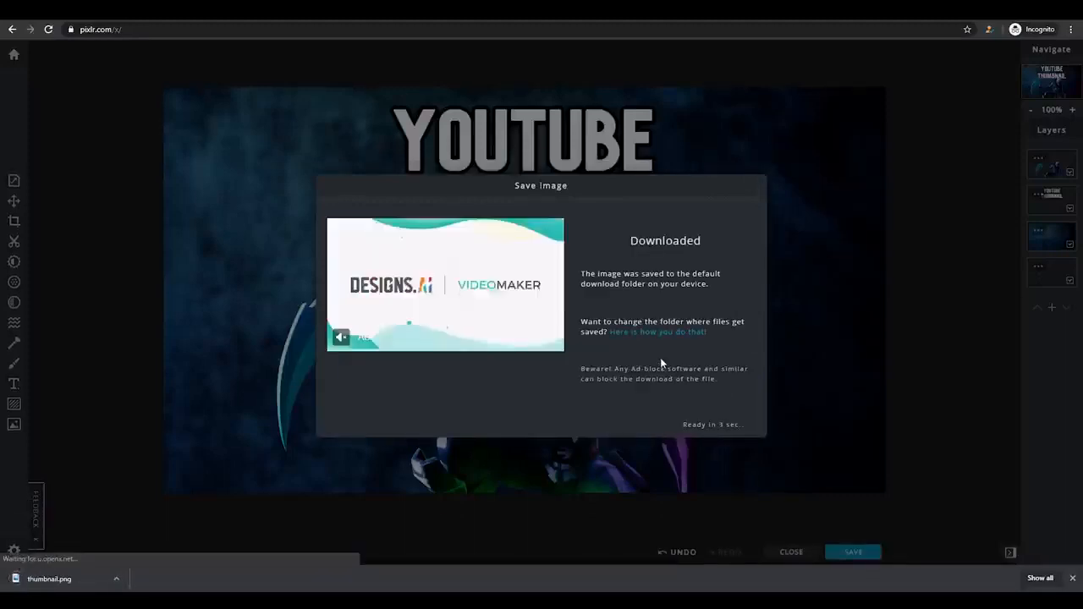
- Open the downloaded thumbnail.png in Photos and bring its window into full view to inspect the result
click(85, 577)
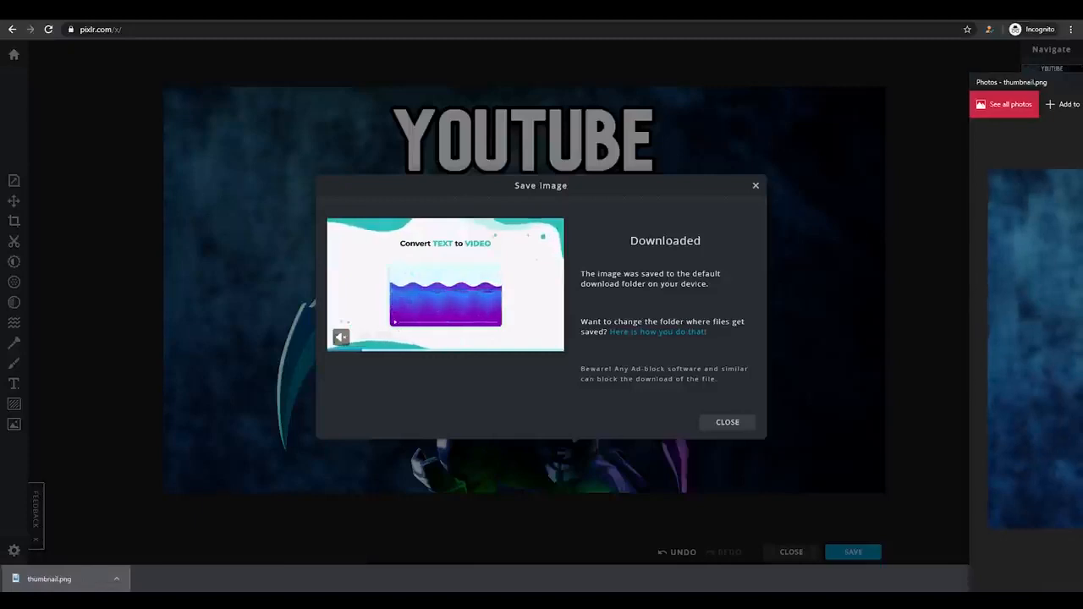
drag(1082, 80, 451, 36)
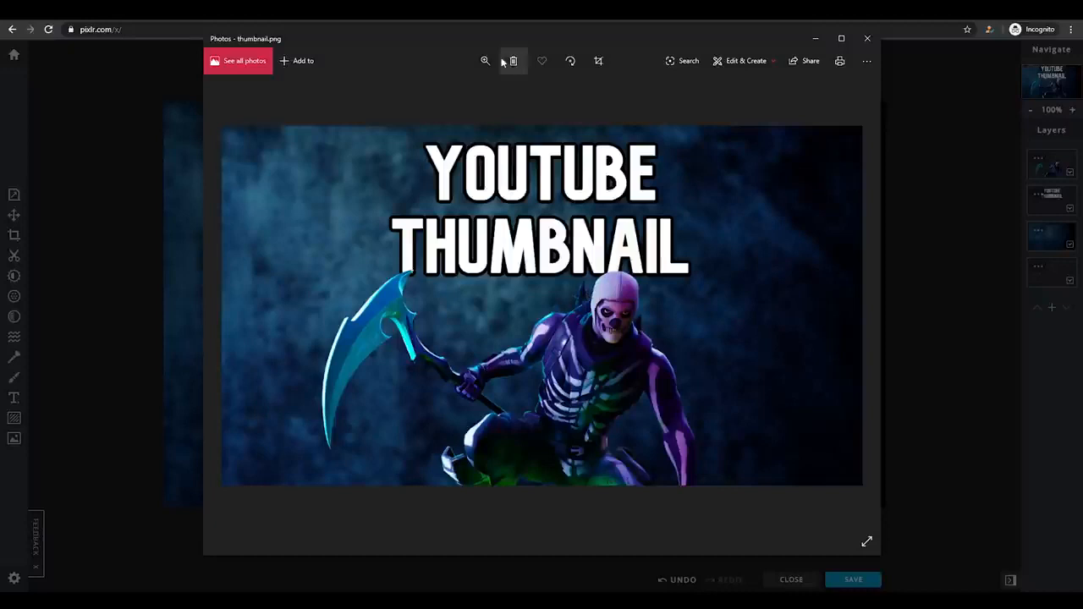
drag(497, 47, 494, 39)
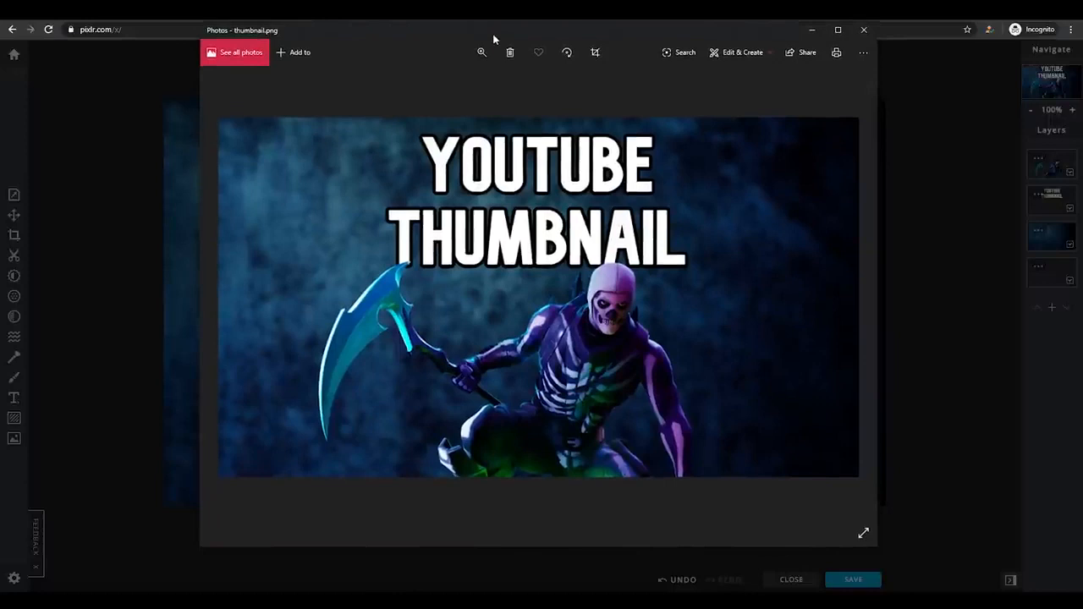
drag(492, 34, 503, 35)
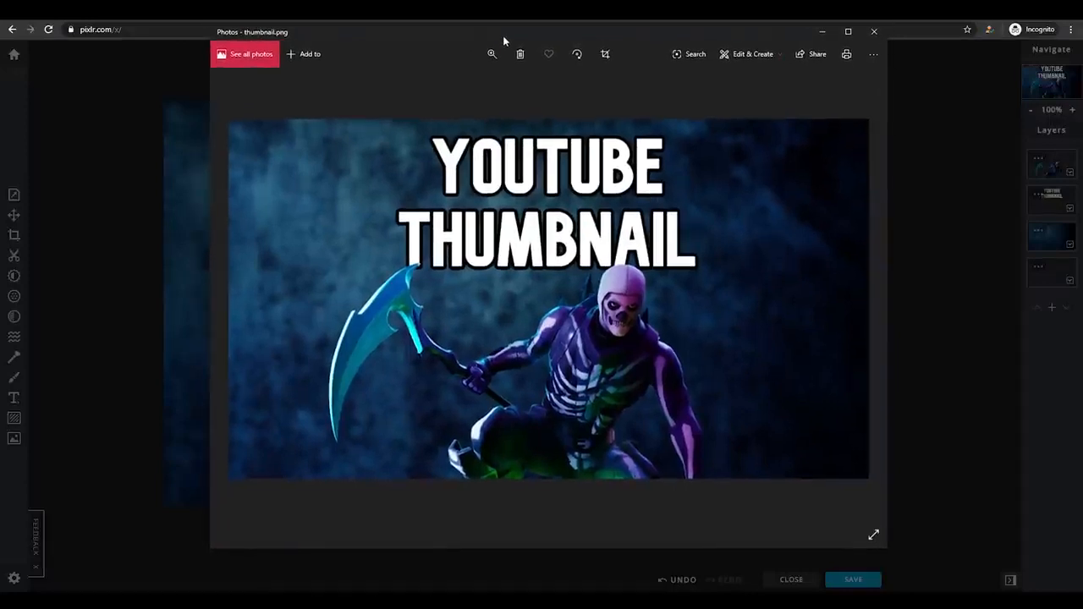
drag(502, 35, 519, 48)
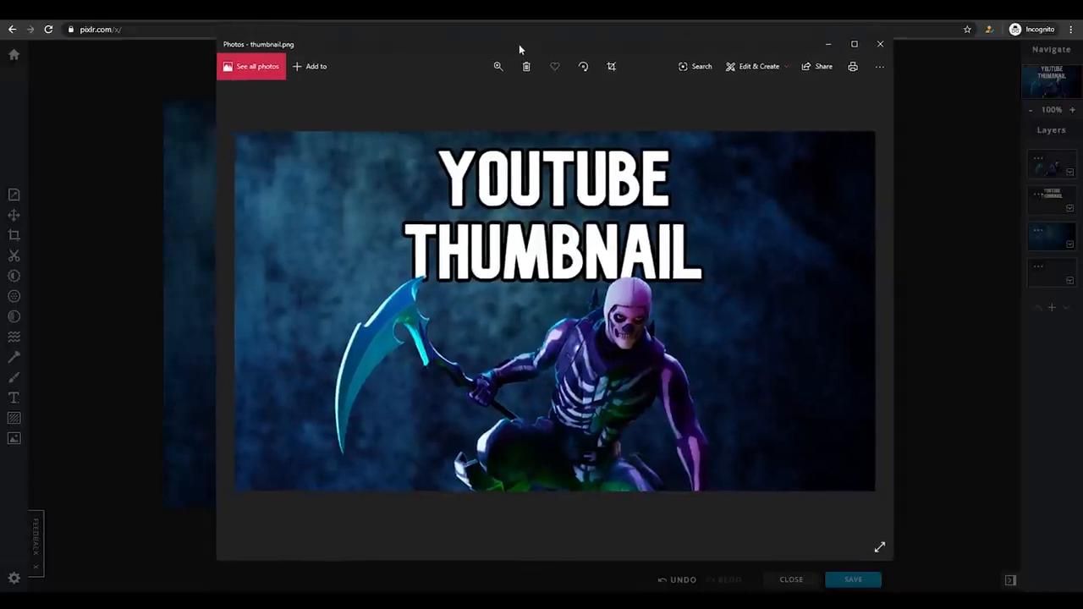